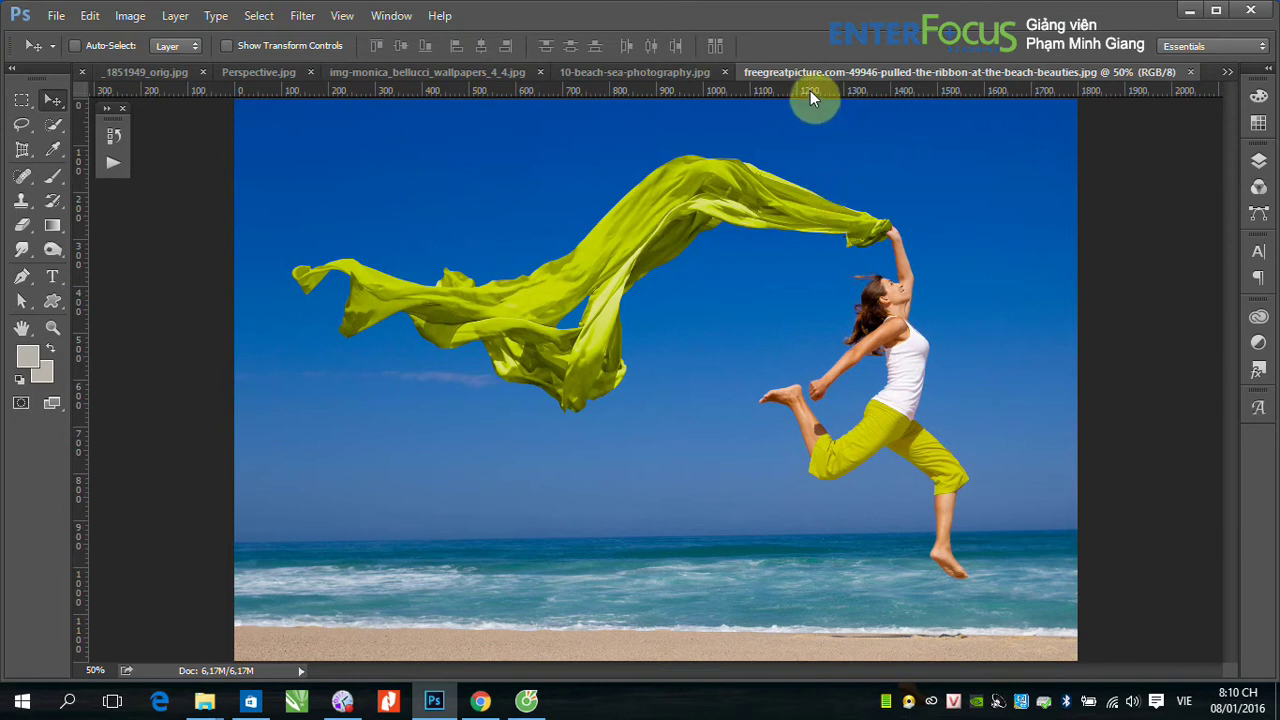
mouse_move(810, 96)
mouse_down()
mouse_move(826, 529)
mouse_move(813, 531)
mouse_up()
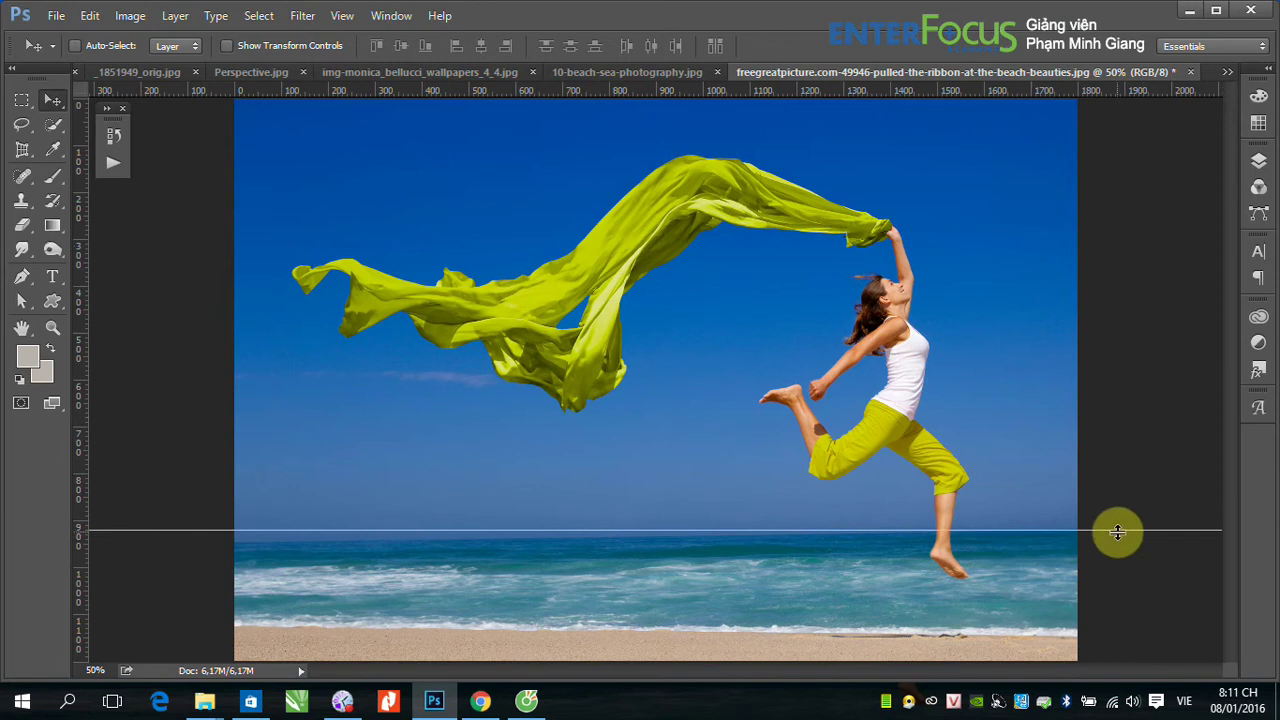
drag(1116, 530, 1023, 80)
key(ctrl+semicolon)
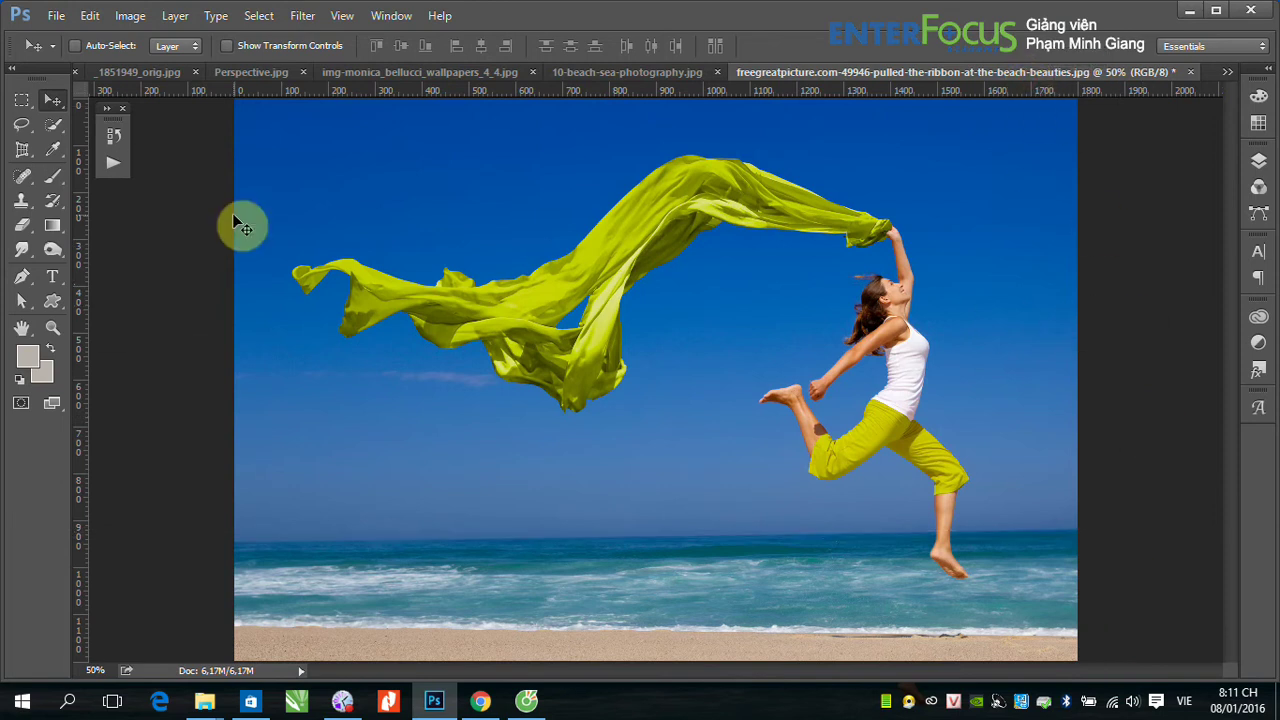
key(ctrl+minus)
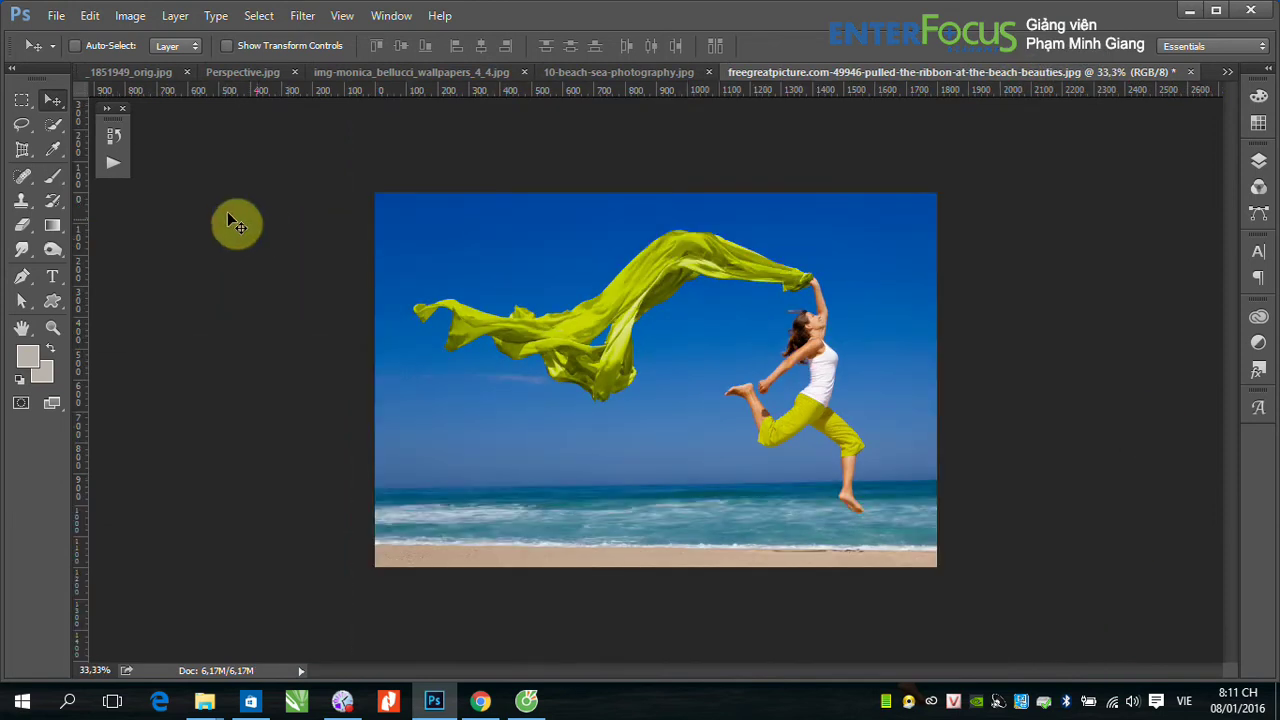
Choose the Crop tool and pull the crop box's right edge slightly outward.
click(23, 149)
right_click(23, 149)
click(90, 150)
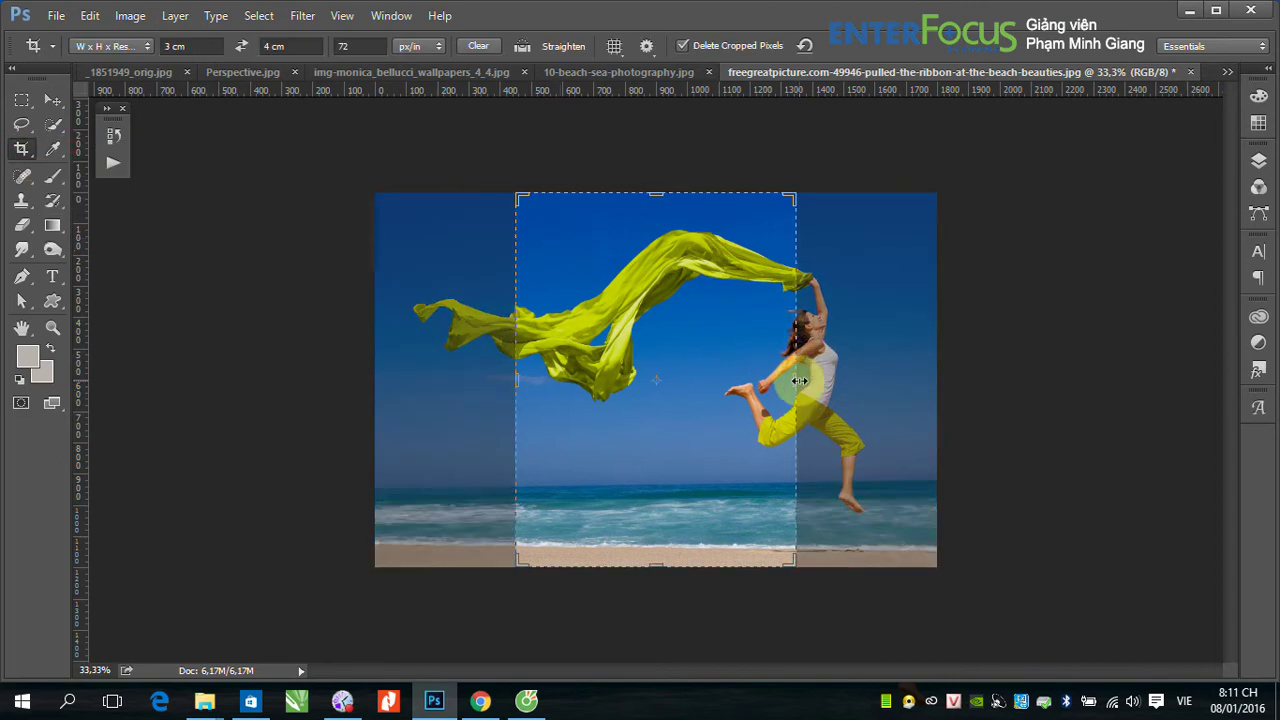
drag(799, 381, 816, 383)
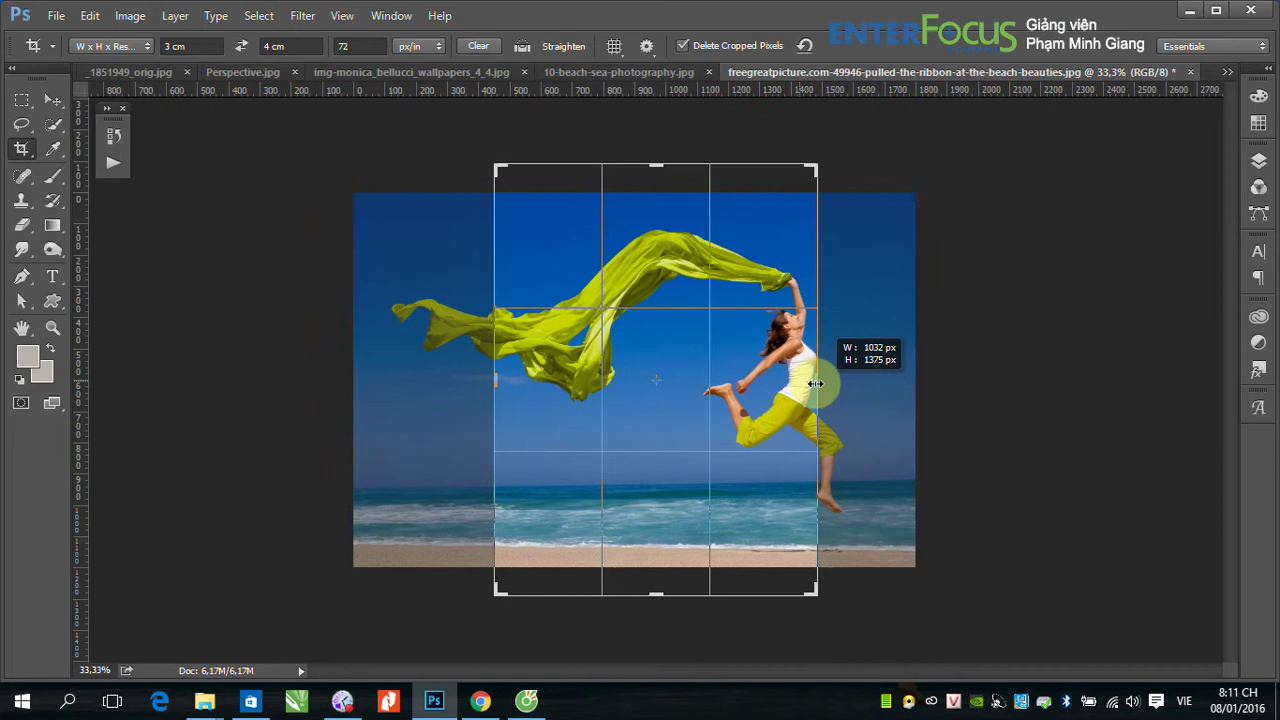
Clear the crop preset so width, height and resolution are all empty.
click(146, 47)
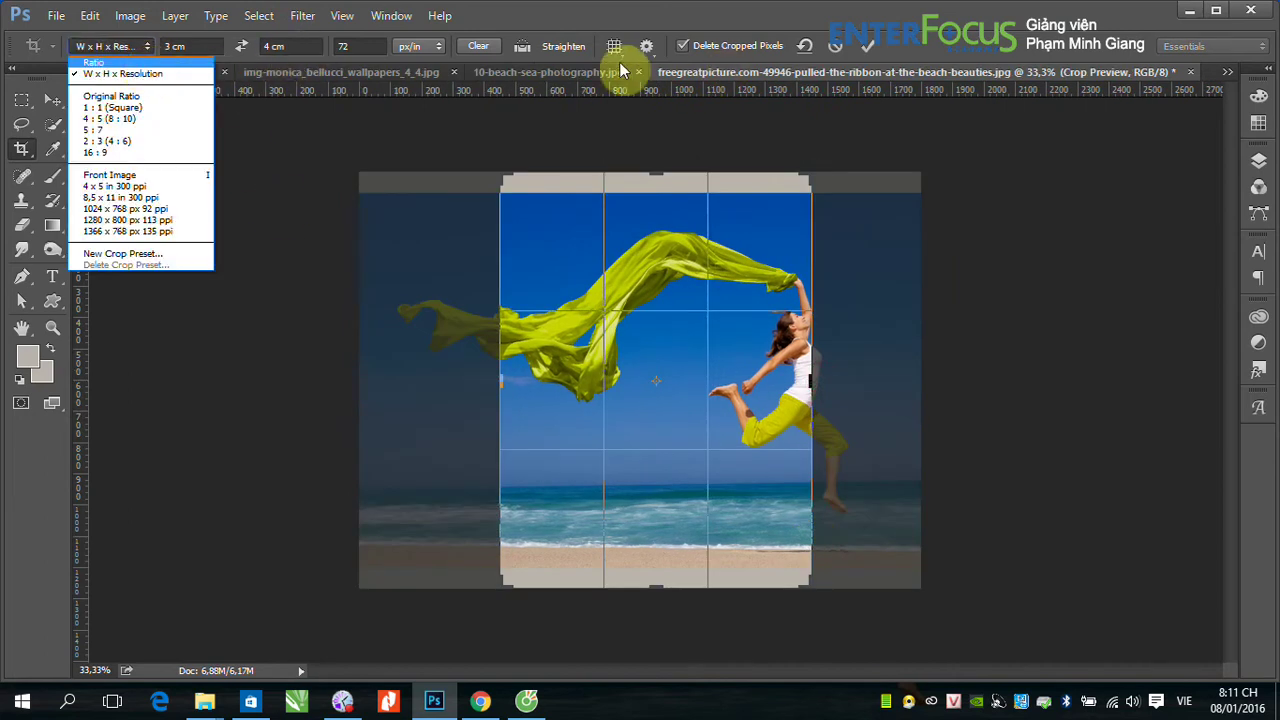
click(481, 44)
click(482, 47)
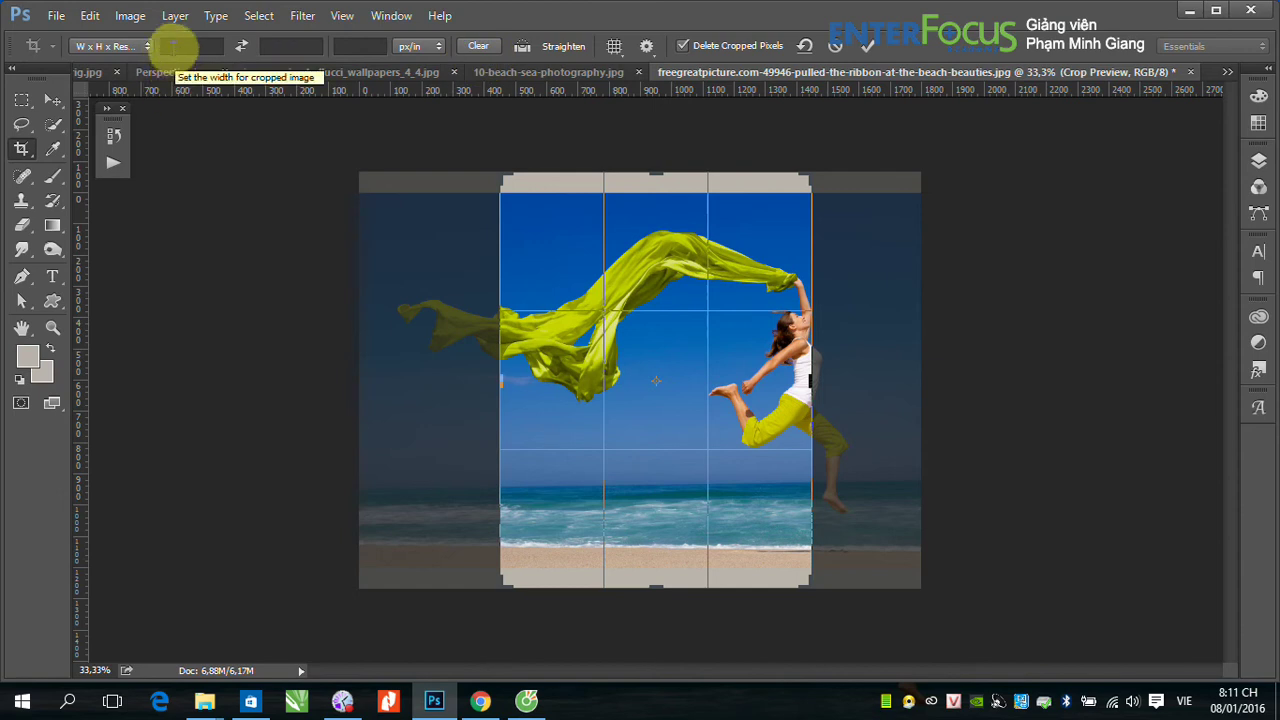
click(174, 46)
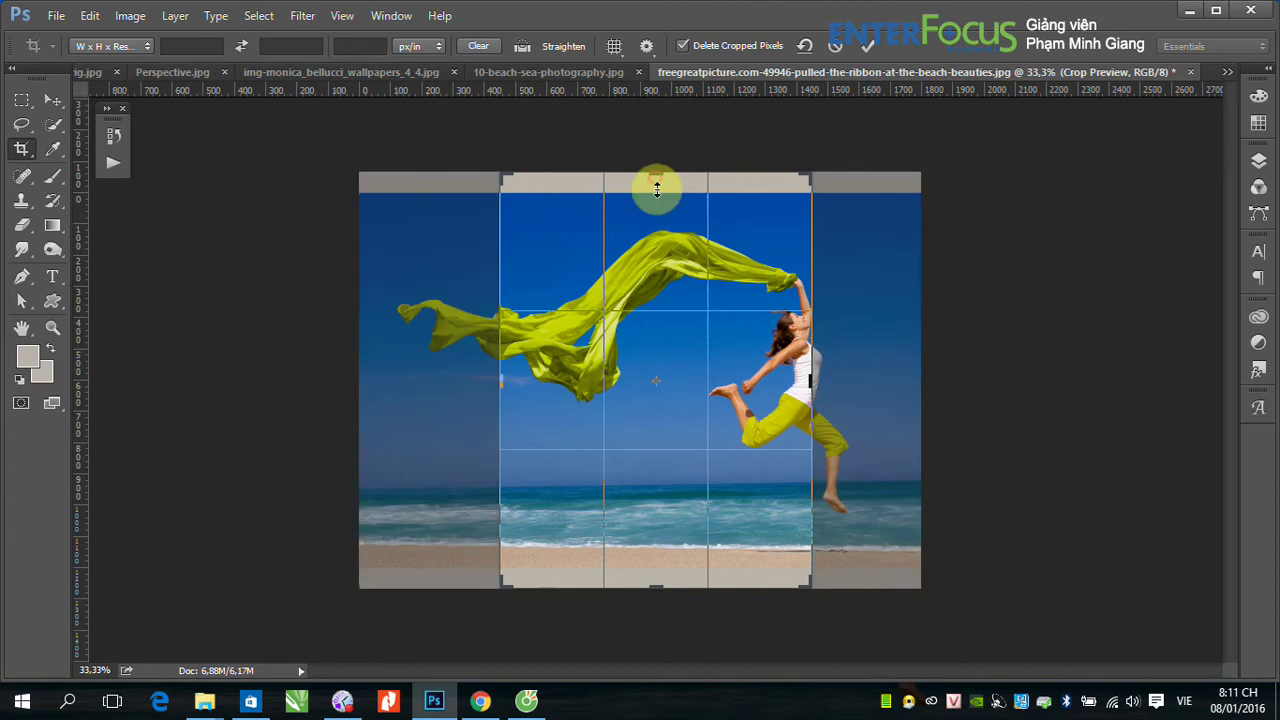
Tighten the crop's top and bottom edges and rotate it about 1° to level the horizon.
drag(662, 178, 659, 210)
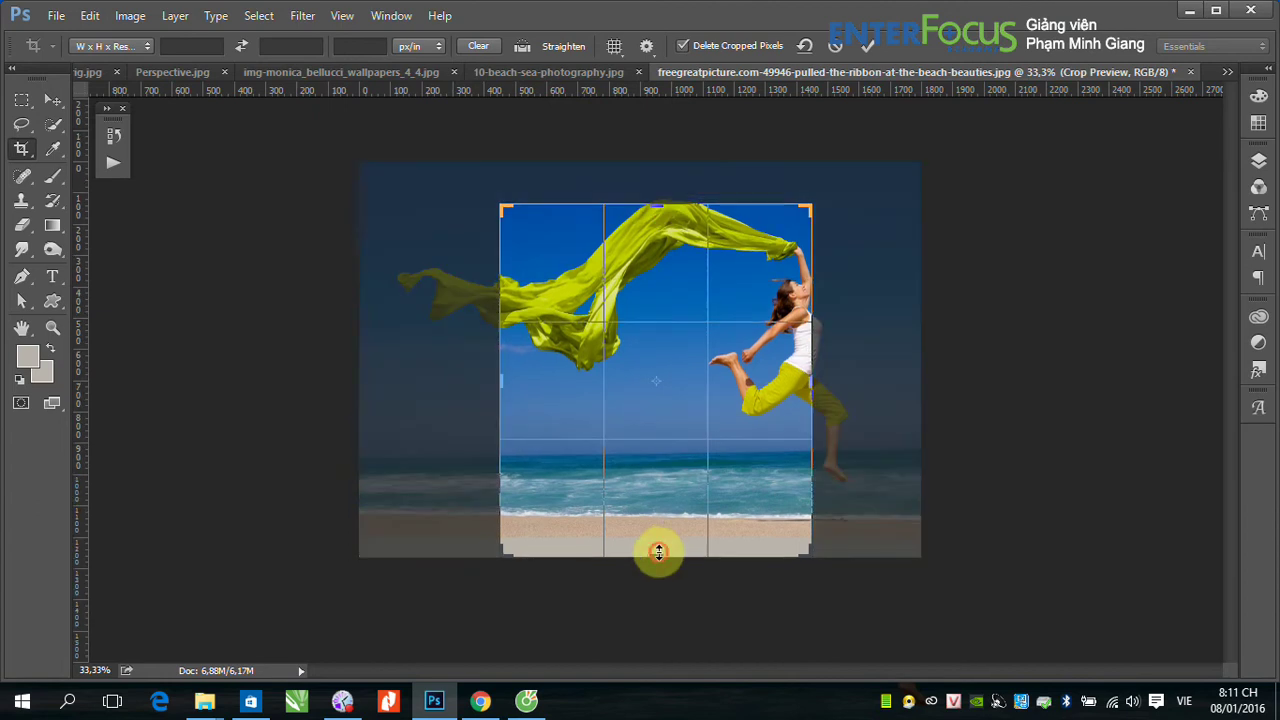
drag(655, 551, 666, 506)
drag(815, 525, 820, 527)
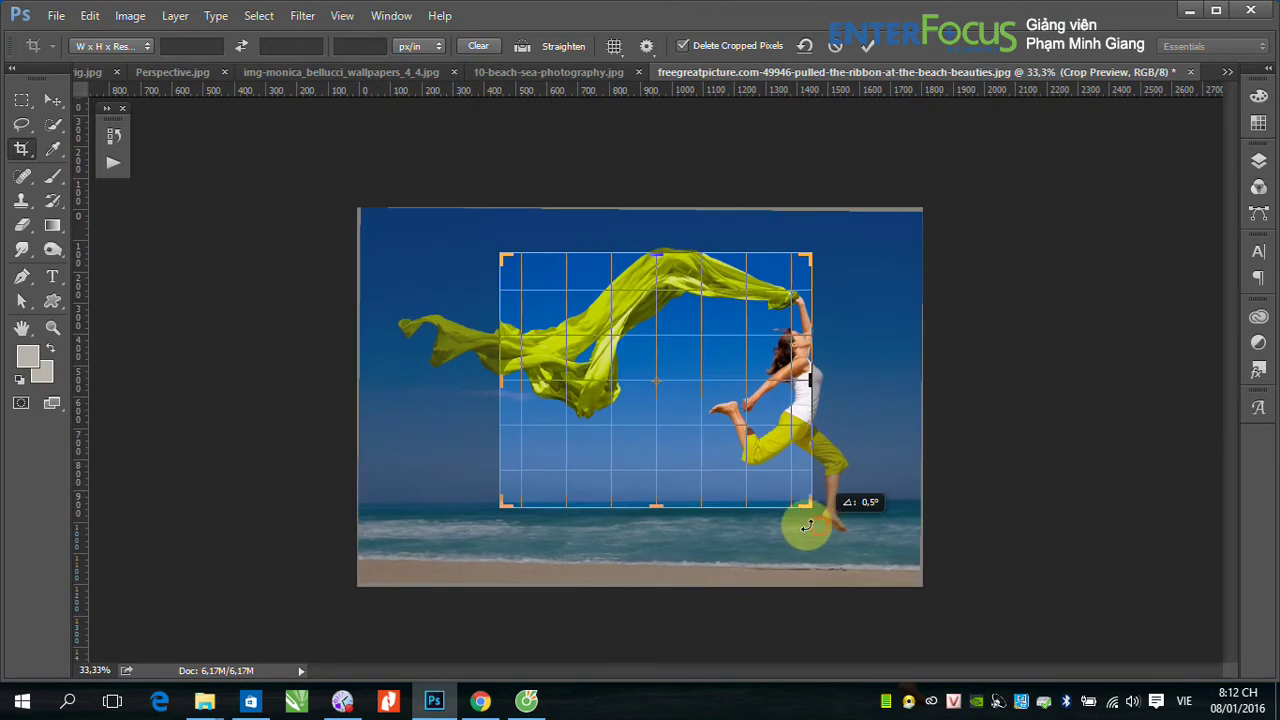
drag(820, 527, 802, 520)
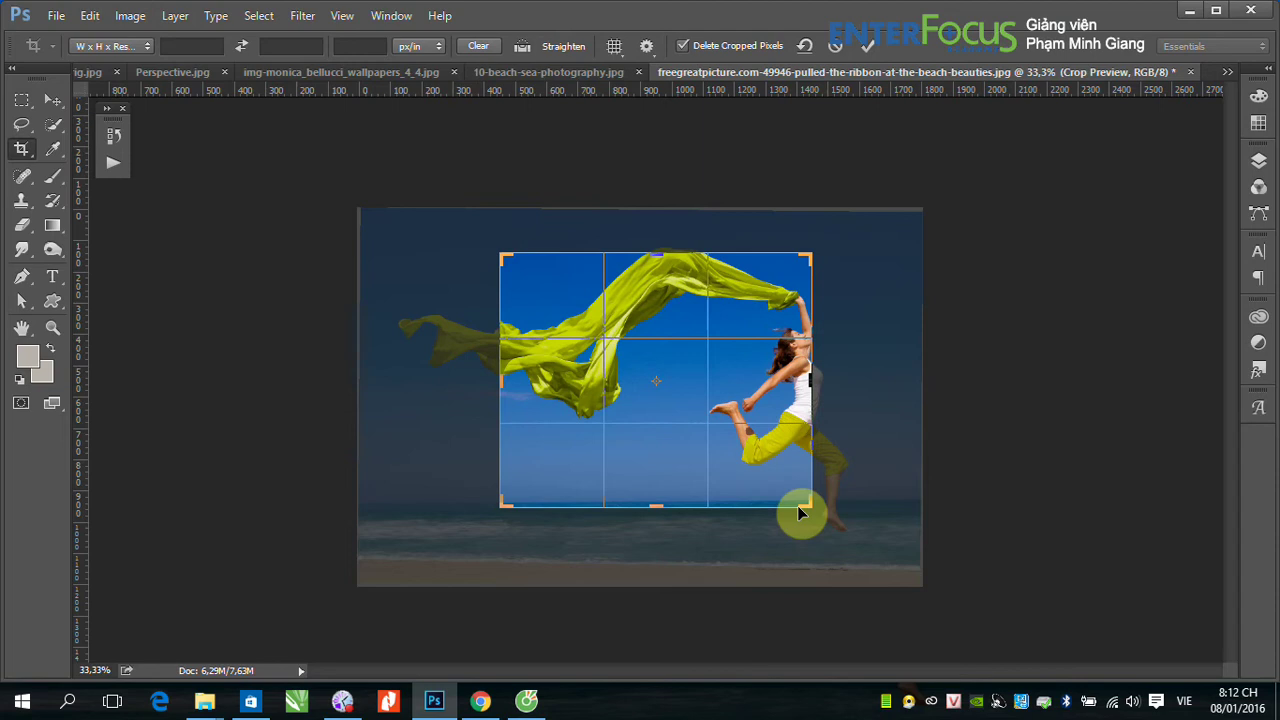
Extend the crop edges out to the image bounds on all sides and apply it.
drag(814, 383, 867, 383)
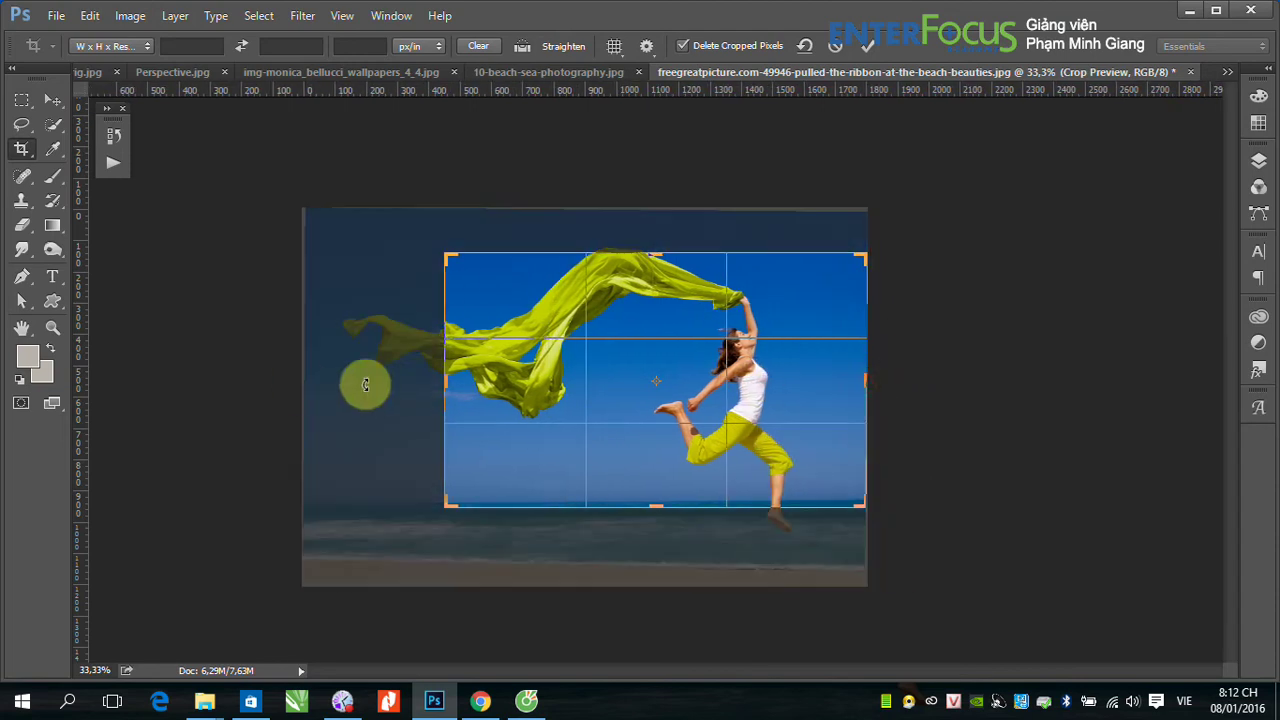
drag(445, 383, 376, 386)
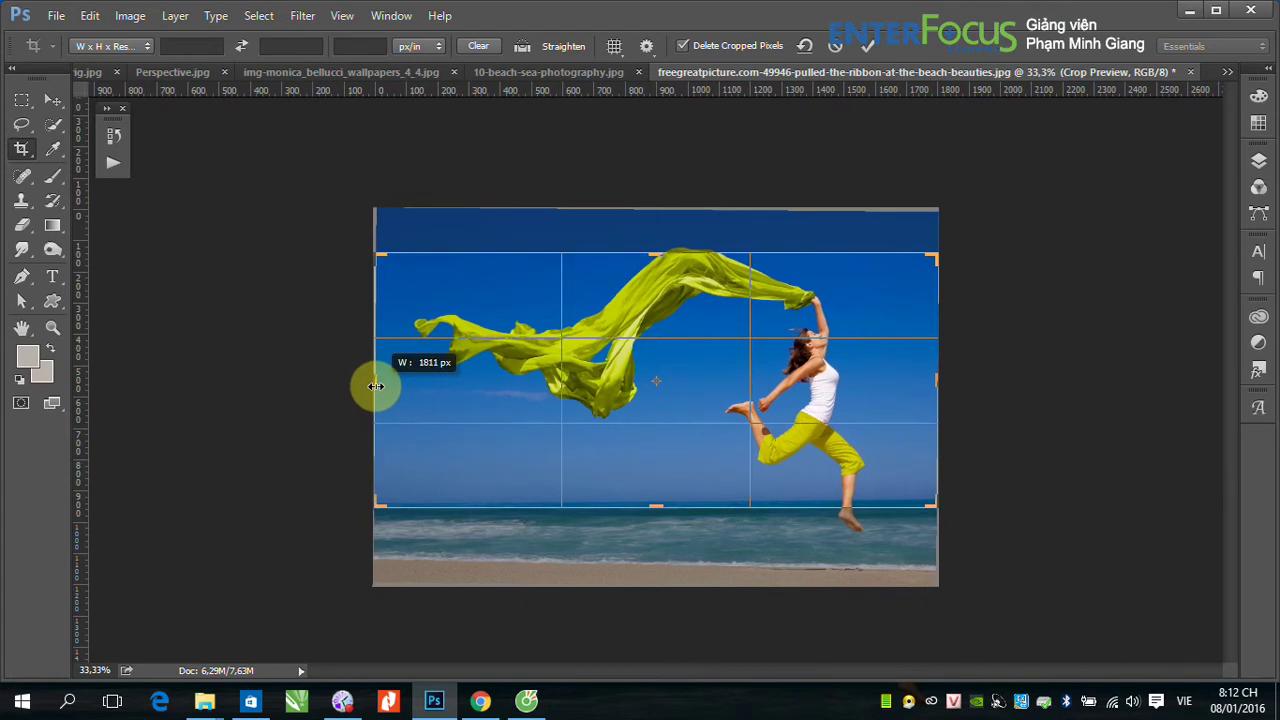
drag(653, 257, 652, 235)
drag(652, 526, 655, 566)
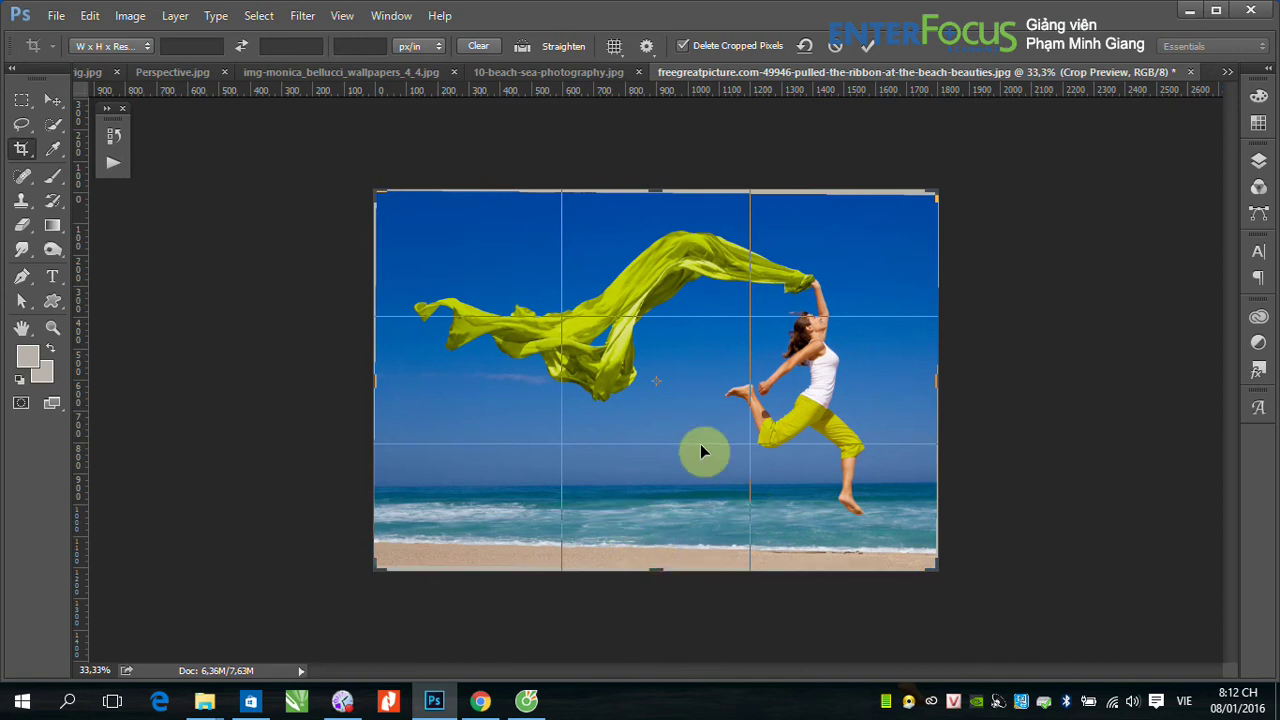
key(Return)
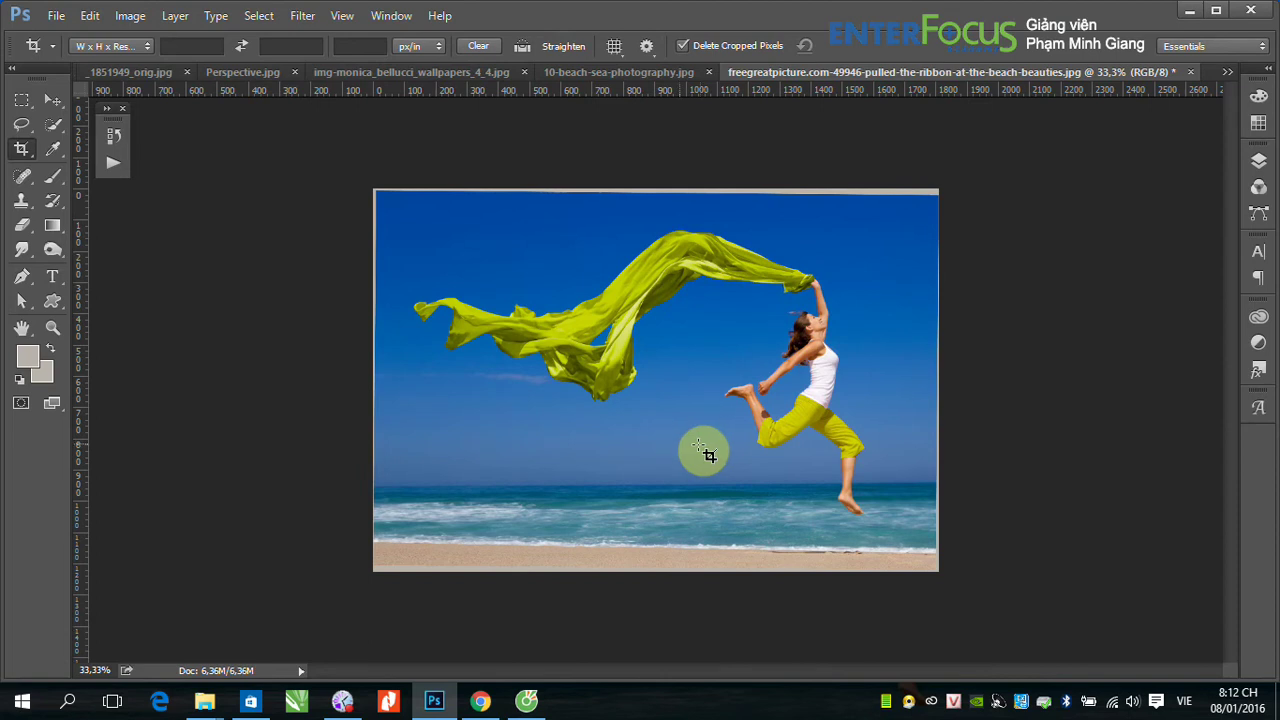
Zoom to actual pixels and check the horizon against a temporary guide, then remove it.
key(ctrl)
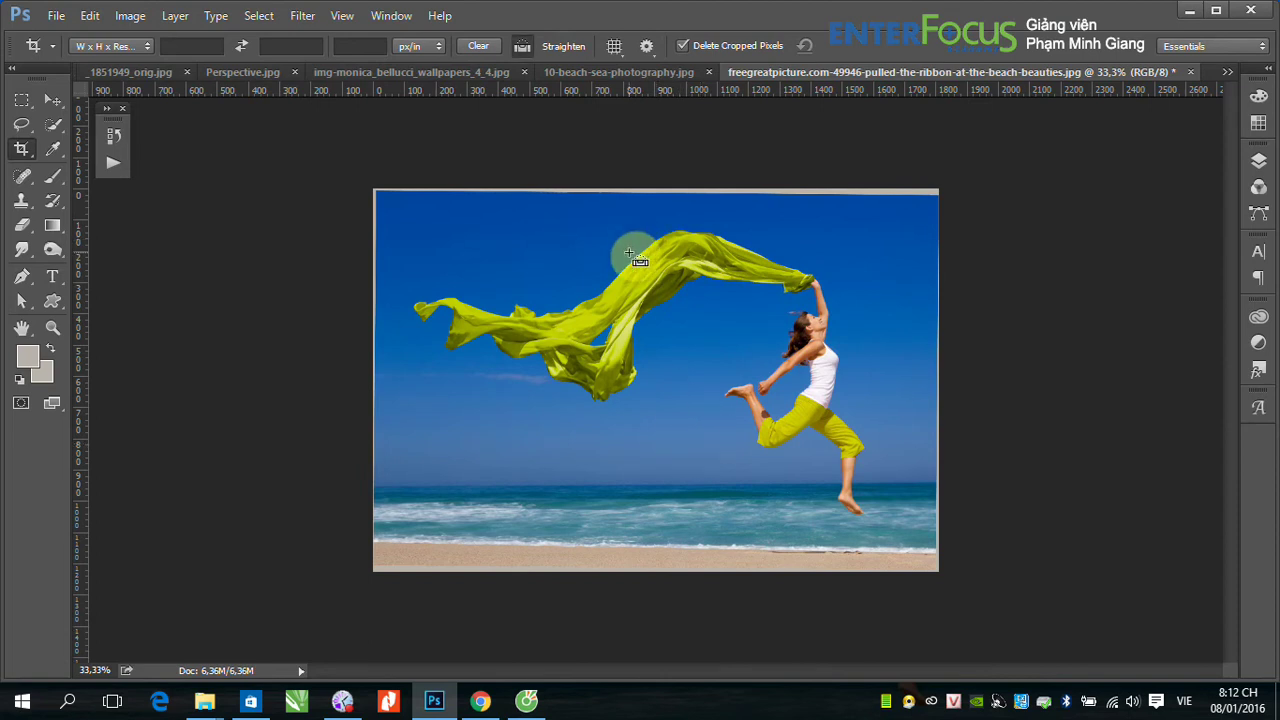
key(ctrl+minus)
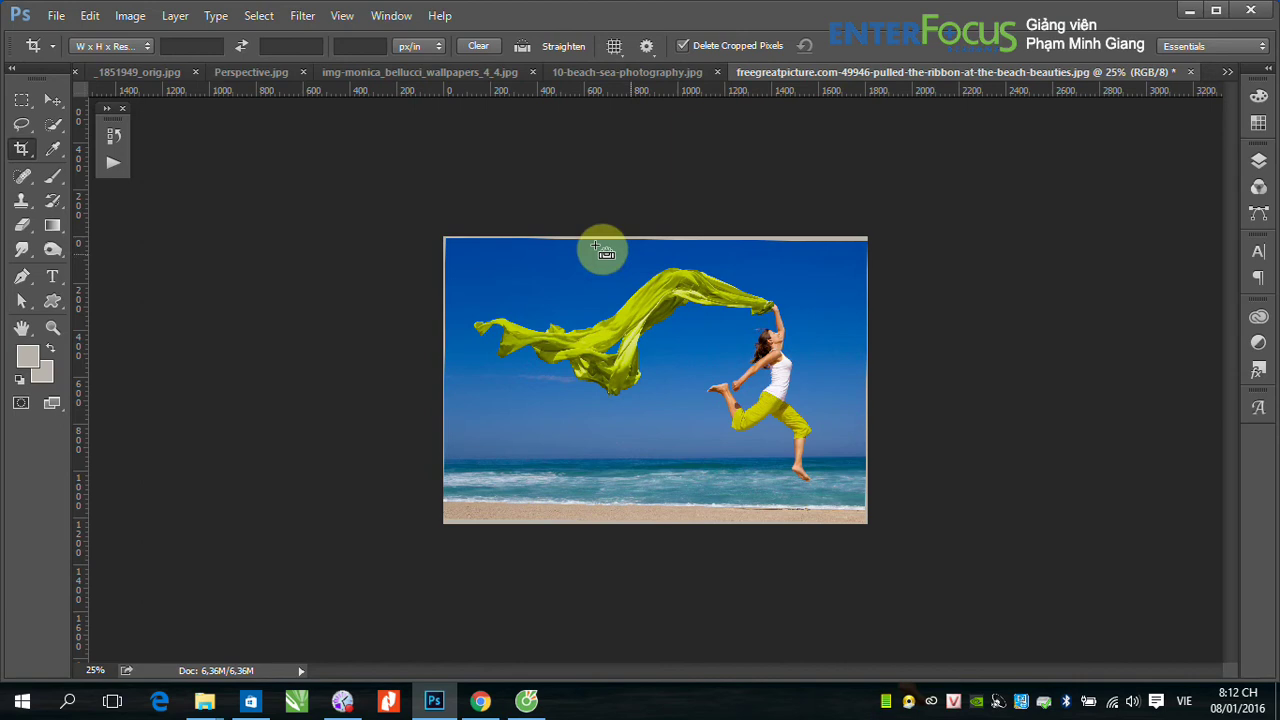
click(44, 103)
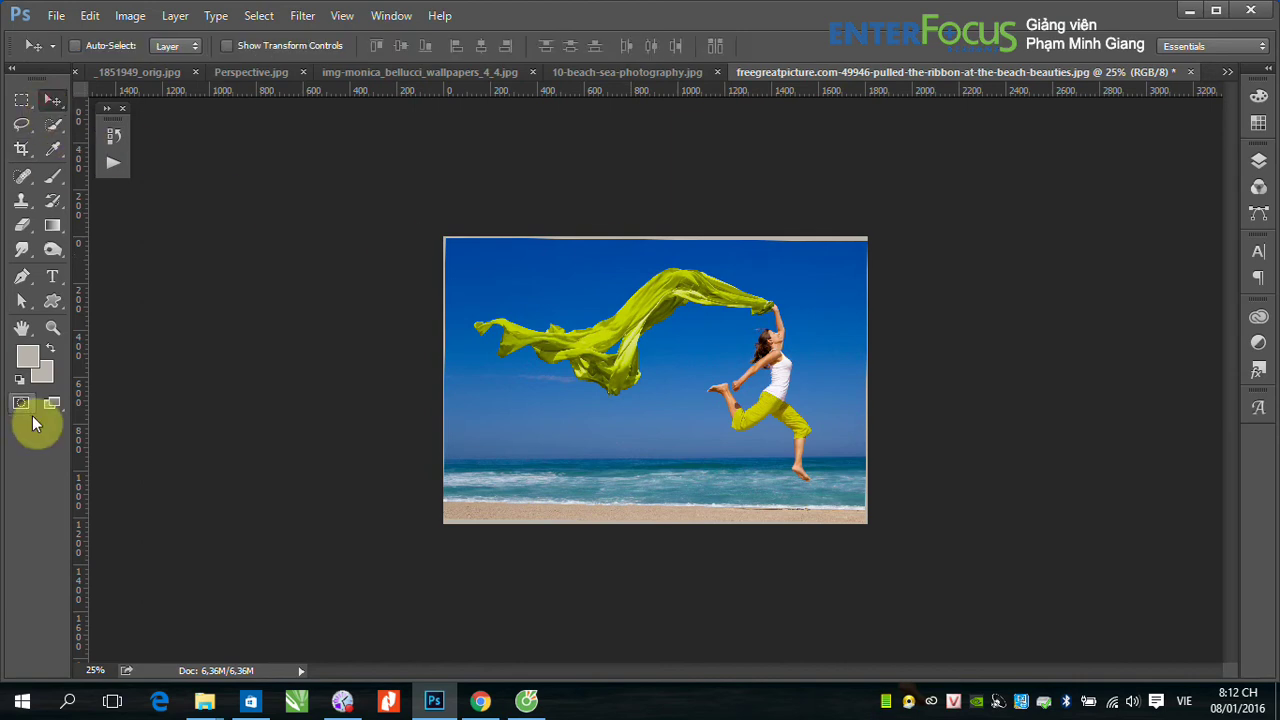
double_click(53, 328)
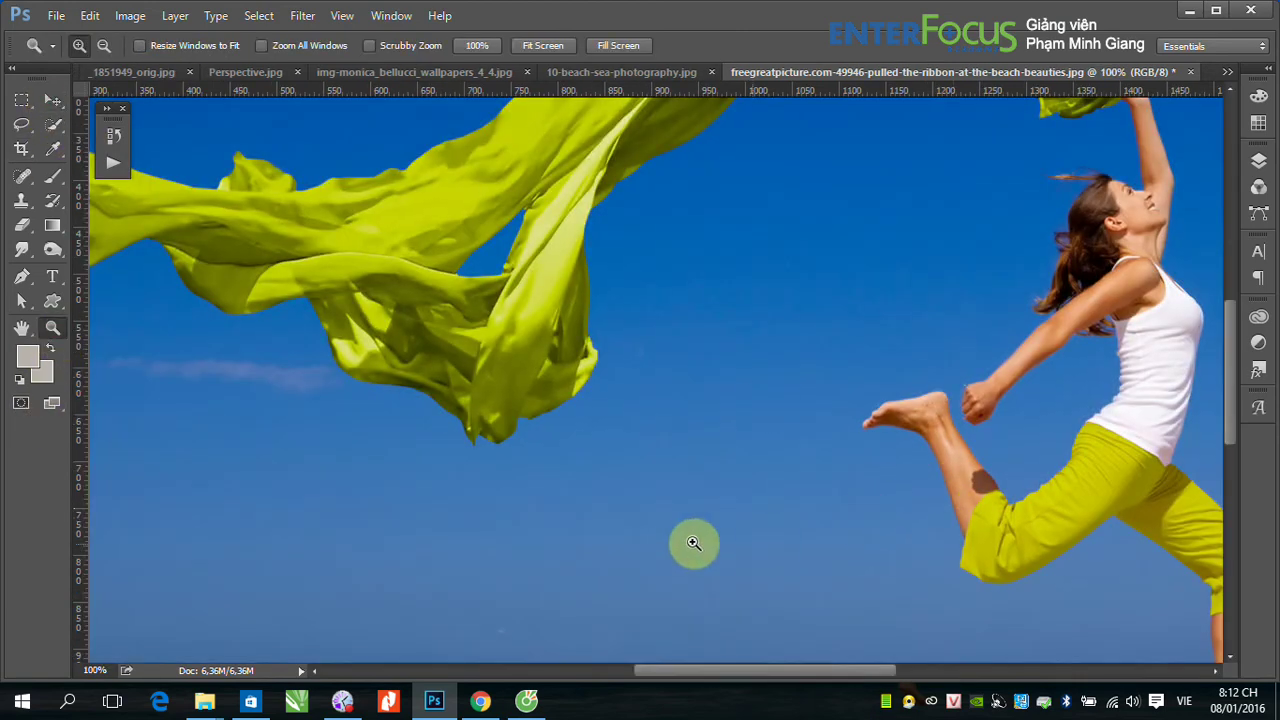
drag(688, 591, 666, 340)
mouse_move(725, 630)
mouse_down()
mouse_move(730, 453)
mouse_move(731, 466)
mouse_up()
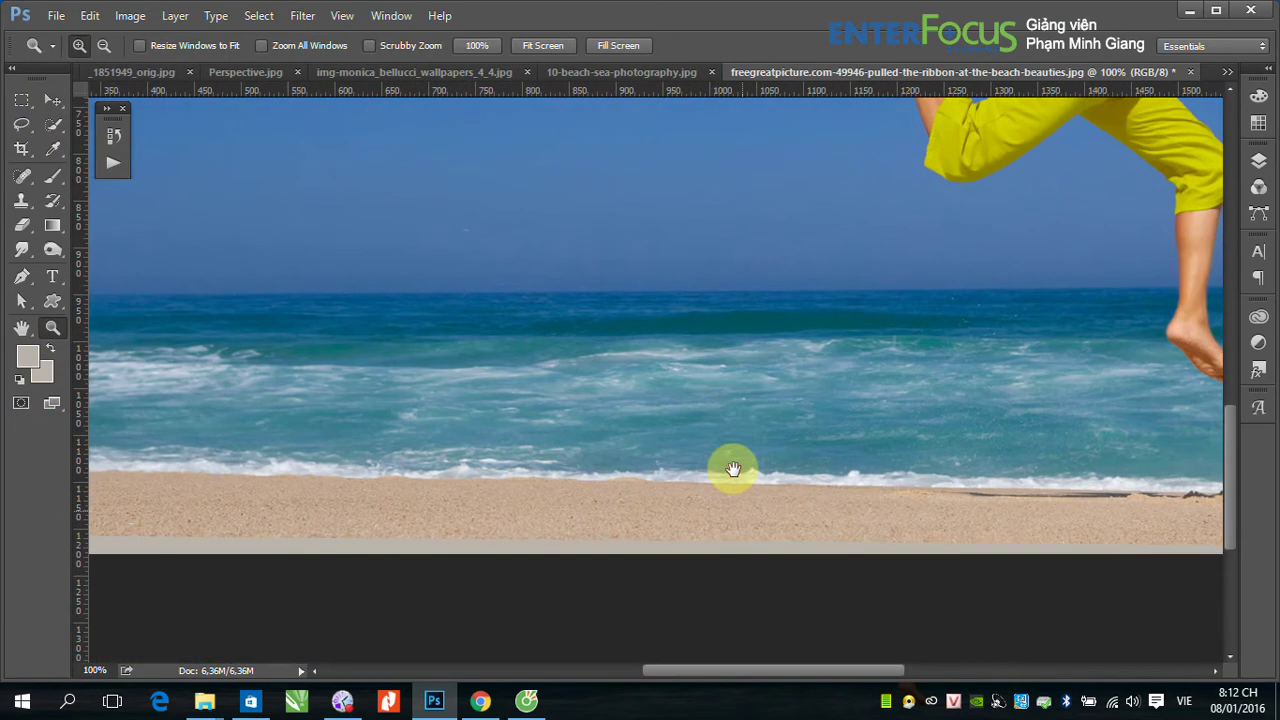
drag(798, 97, 797, 289)
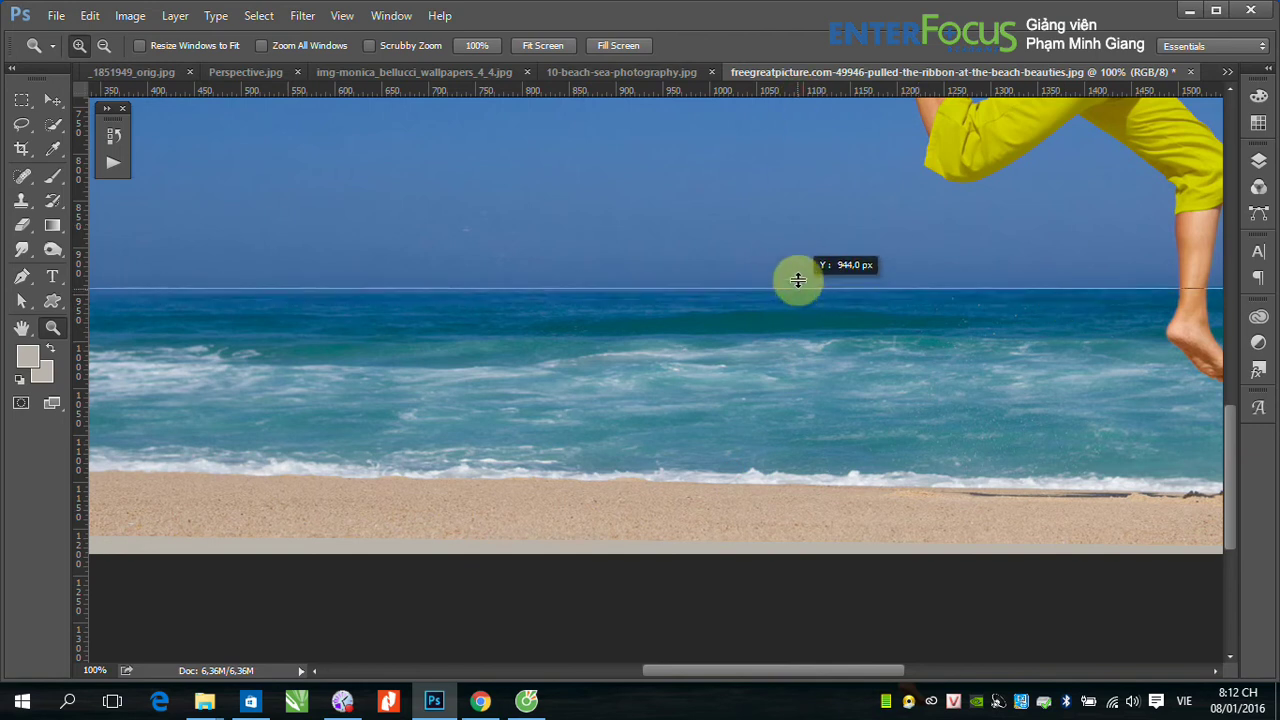
drag(797, 289, 757, 88)
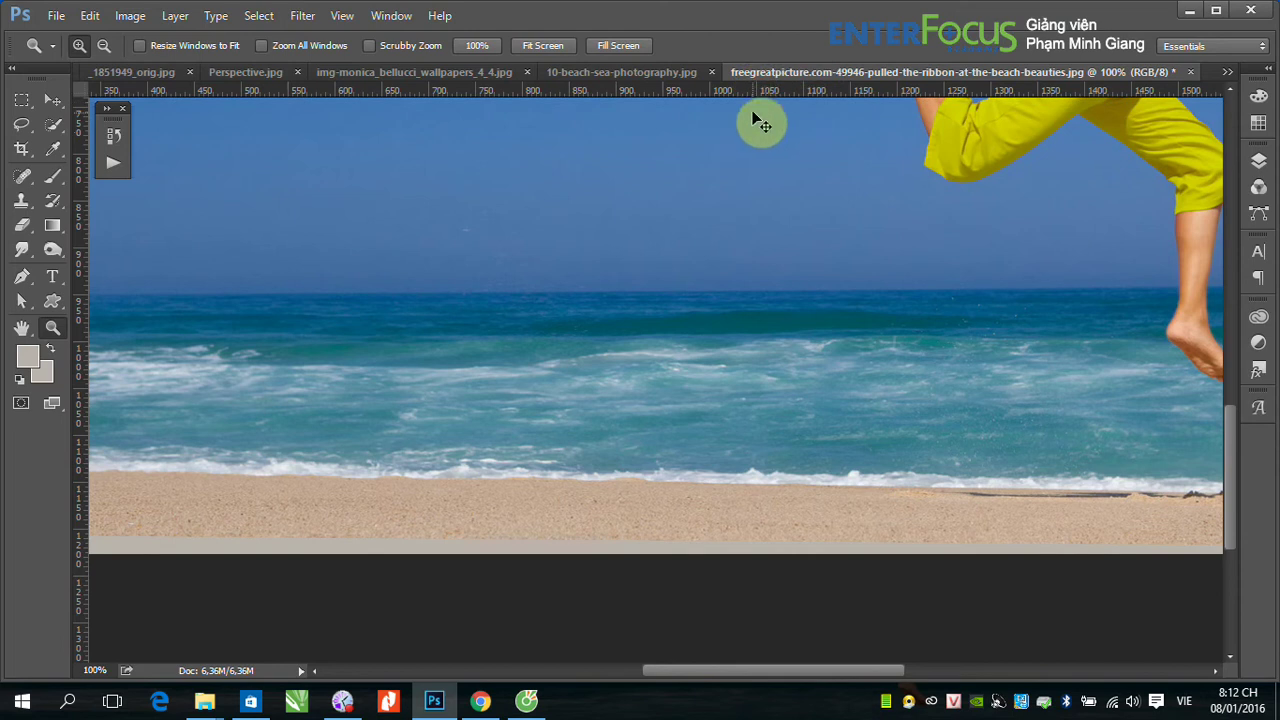
Zoom out to fit the photo and marquee-select the empty strip along its top edge.
key(ctrl+minus)
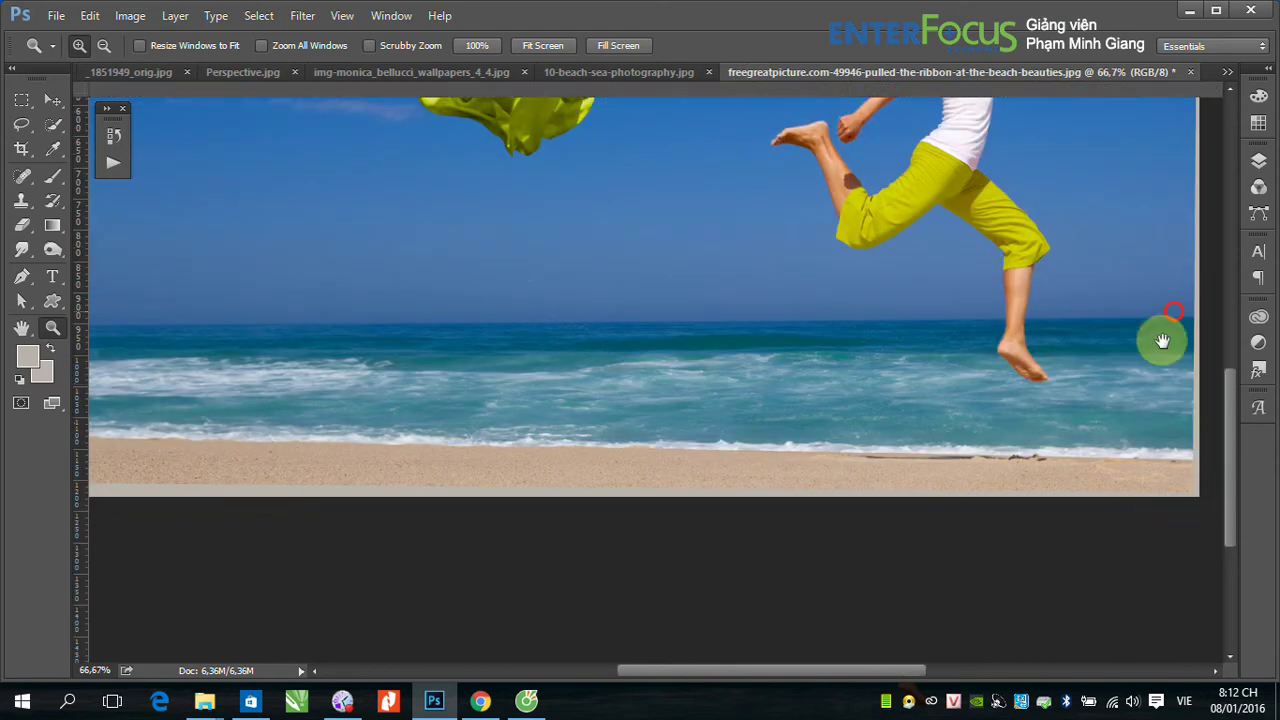
drag(1157, 343, 1057, 591)
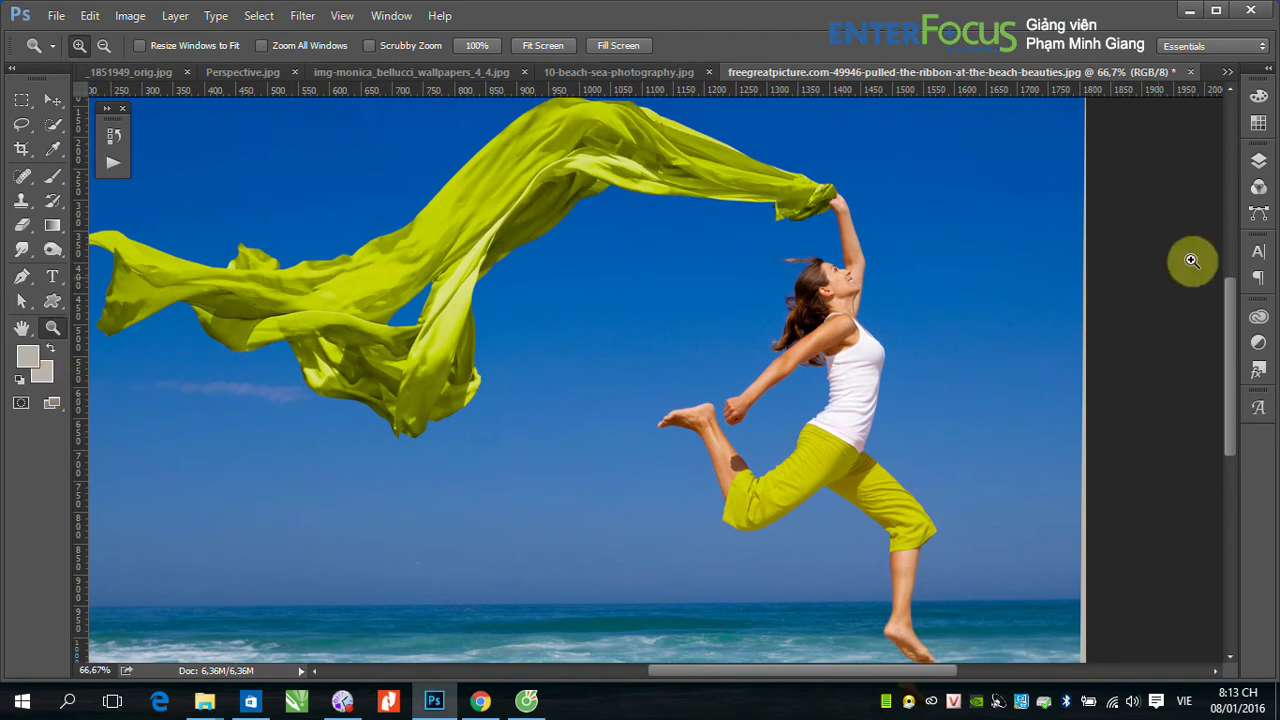
click(56, 102)
key(ctrl+minus)
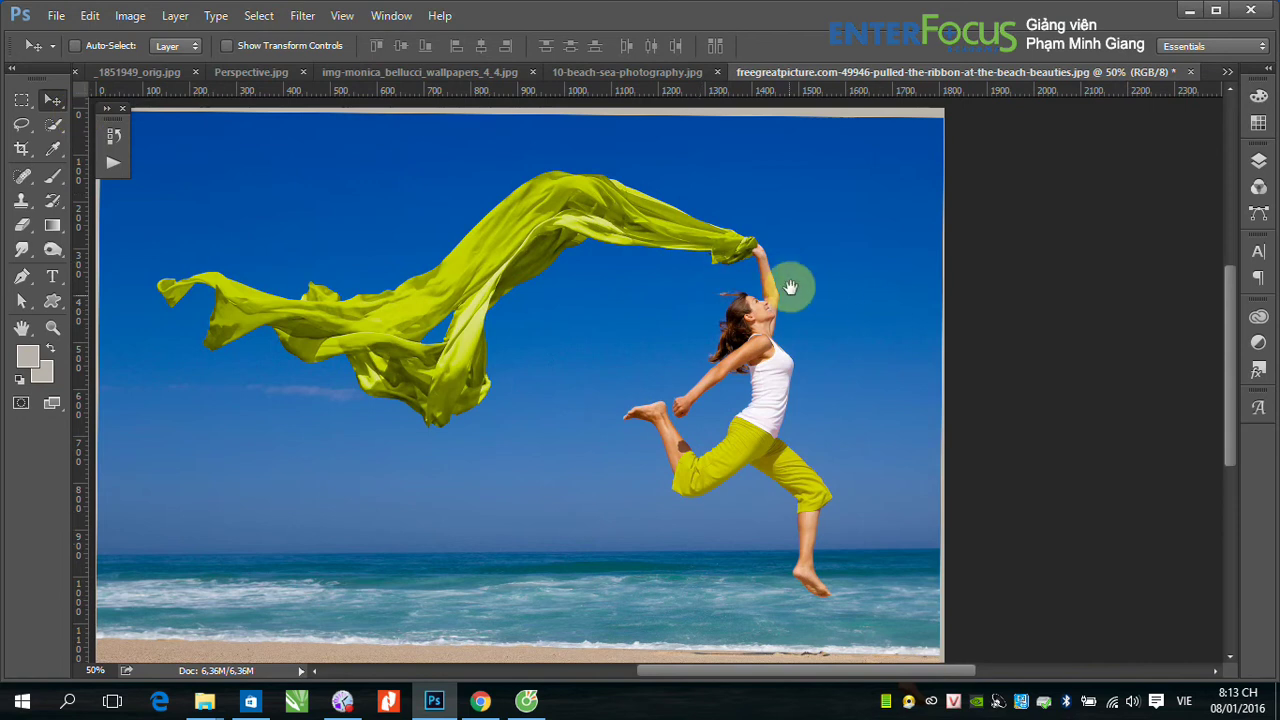
key(ctrl+minus)
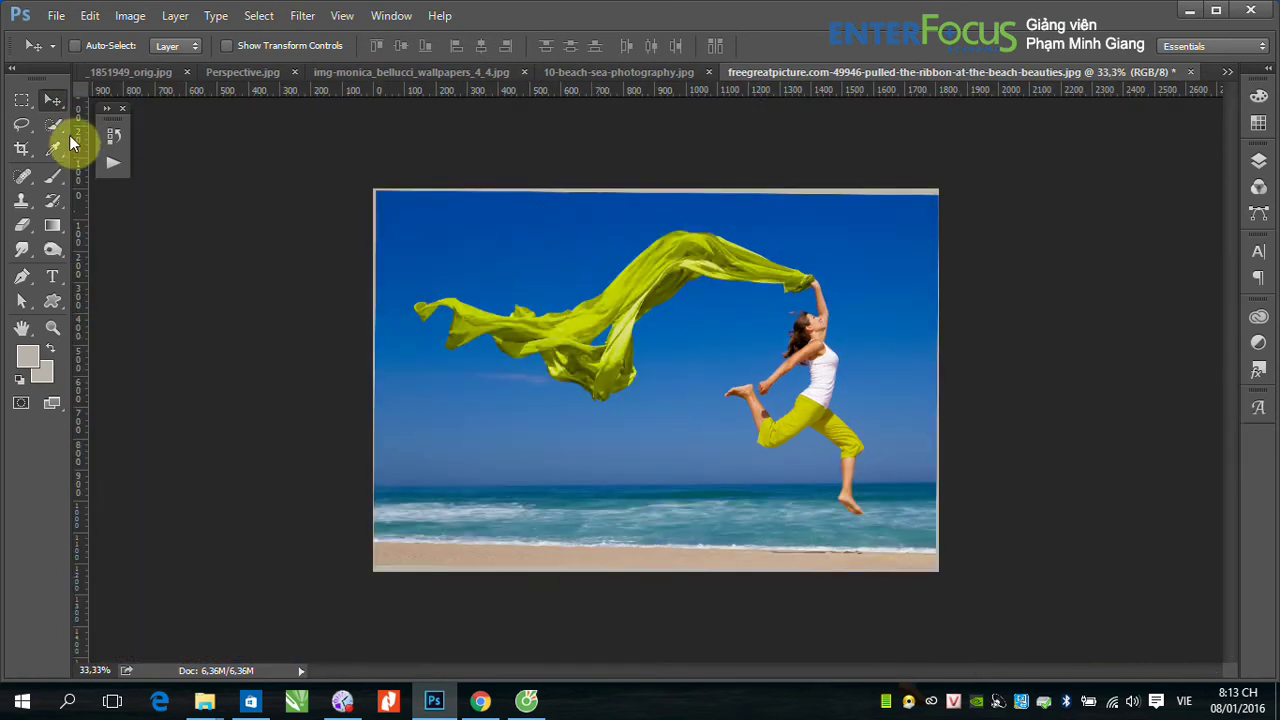
click(55, 128)
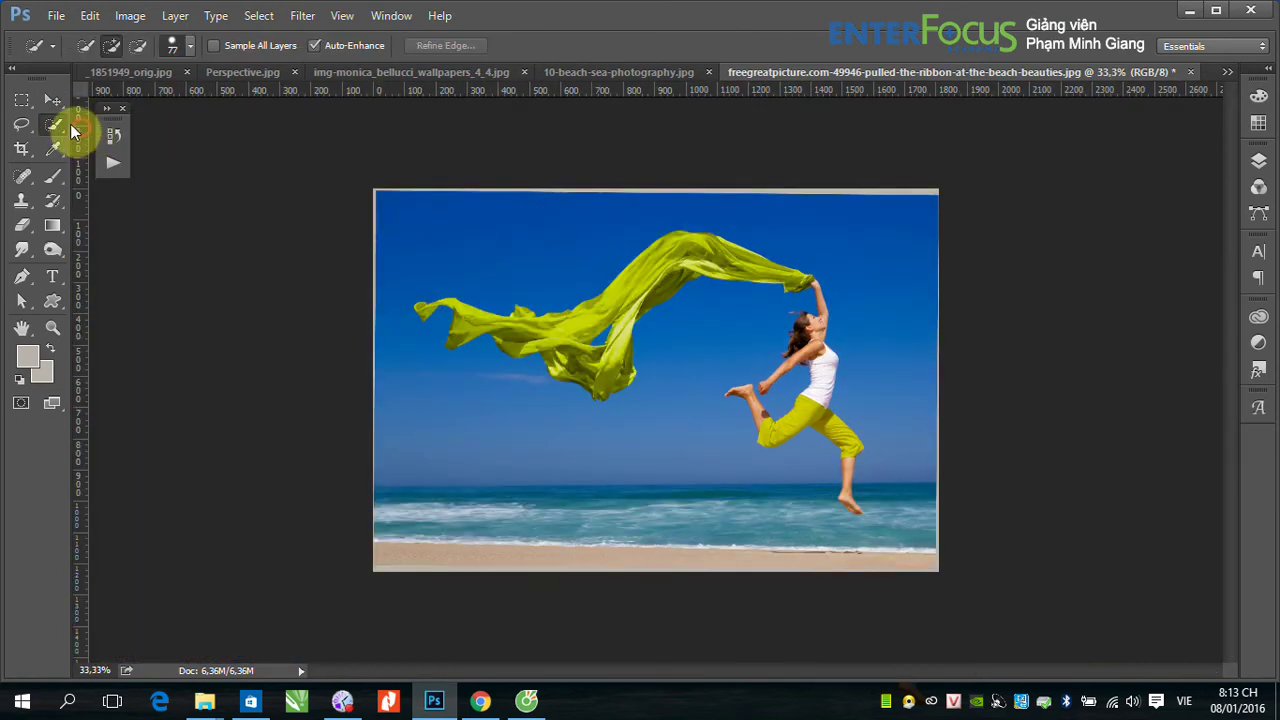
click(21, 99)
drag(337, 171, 965, 199)
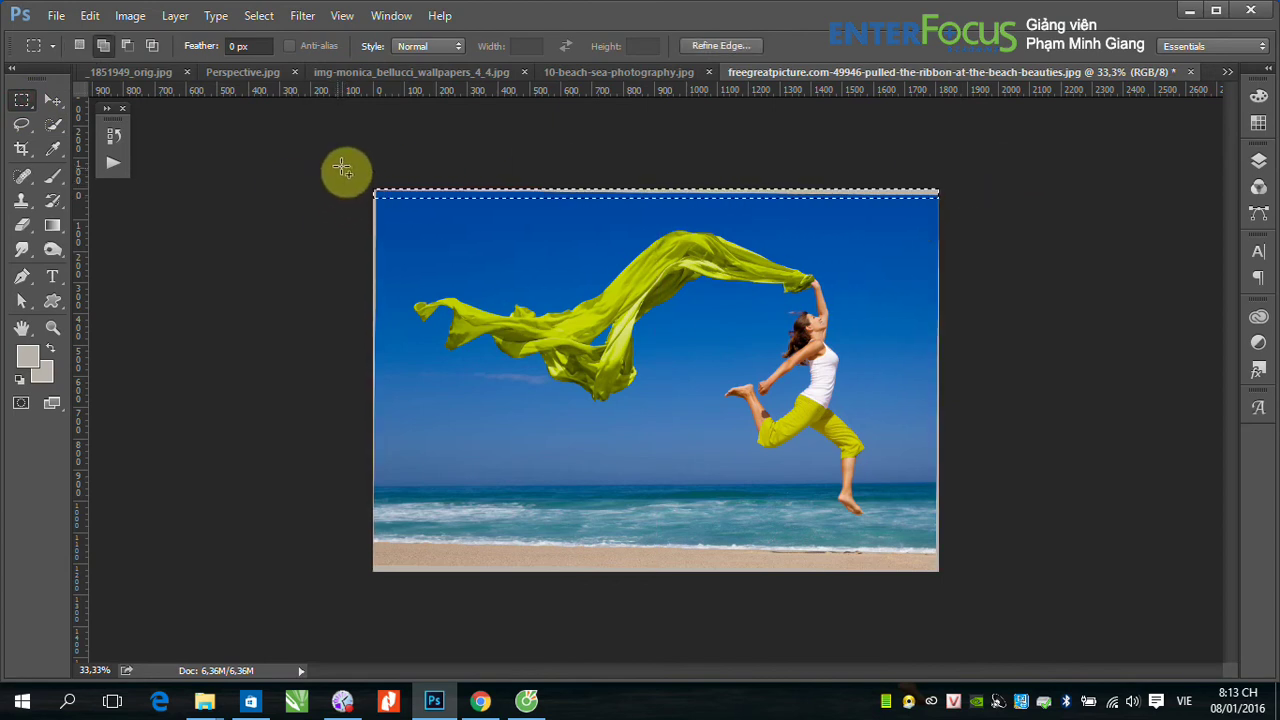
Add marquee strips down the left edge, across the bottom and down the right edge.
mouse_move(345, 170)
mouse_down()
mouse_move(392, 415)
mouse_move(378, 566)
mouse_up()
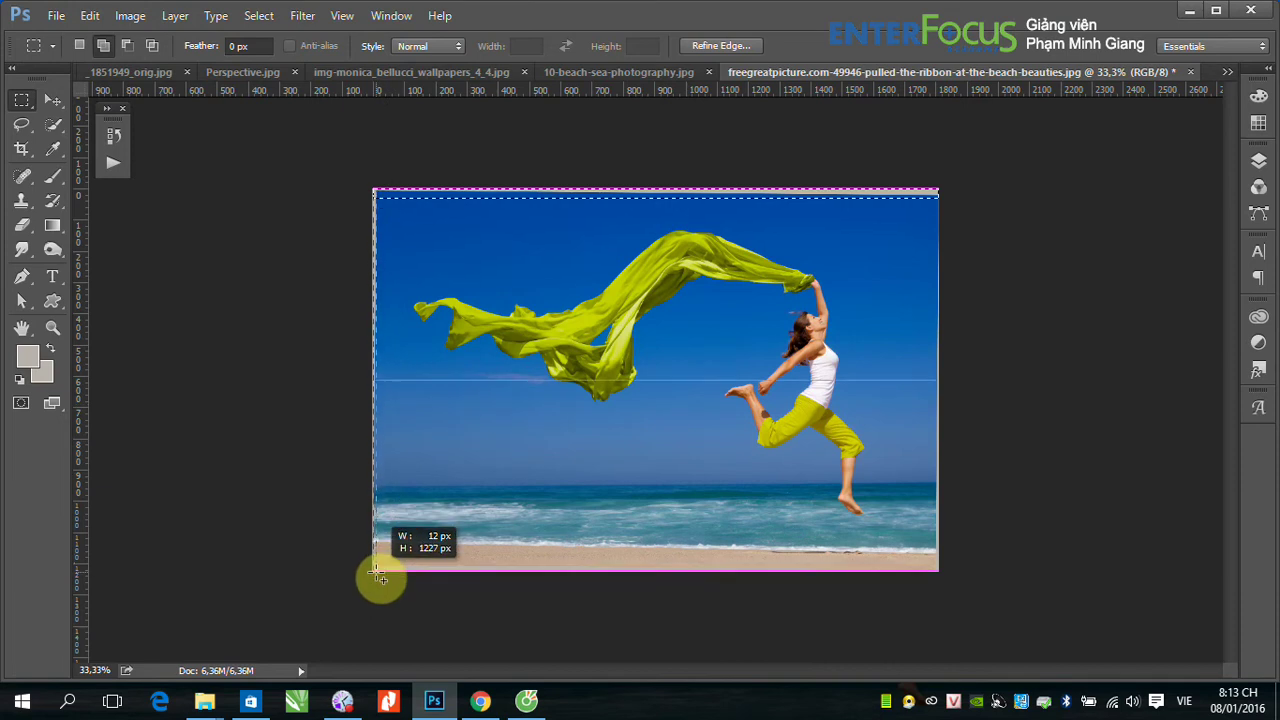
mouse_move(378, 566)
mouse_down()
mouse_move(372, 578)
mouse_move(528, 629)
mouse_up()
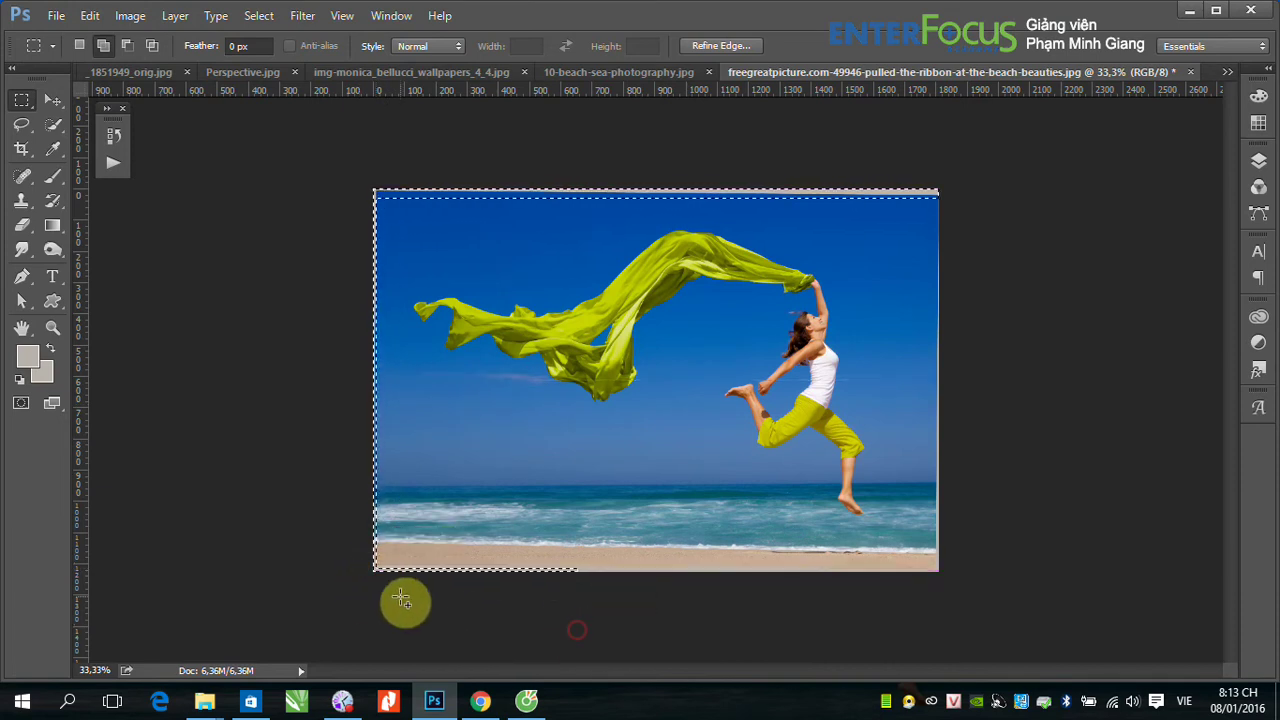
mouse_move(366, 563)
mouse_down()
mouse_move(458, 597)
mouse_move(591, 608)
mouse_up()
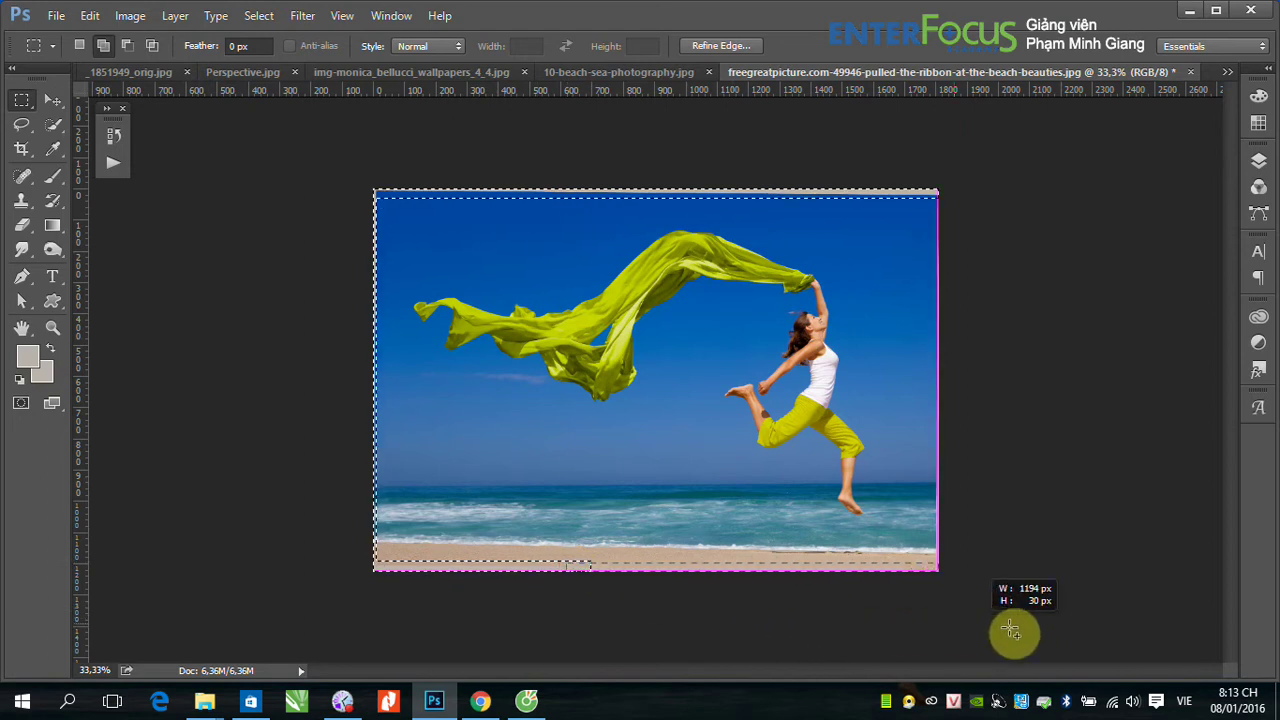
drag(567, 565, 1014, 634)
drag(934, 190, 986, 594)
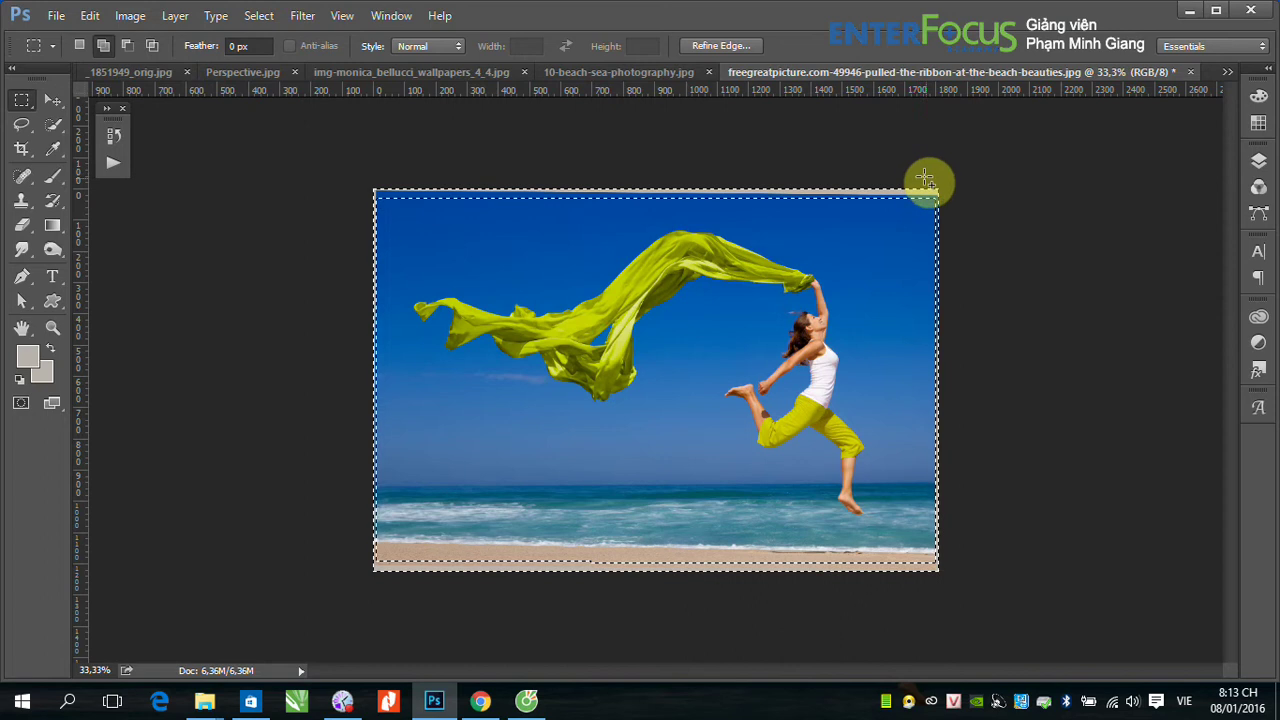
drag(937, 191, 1014, 605)
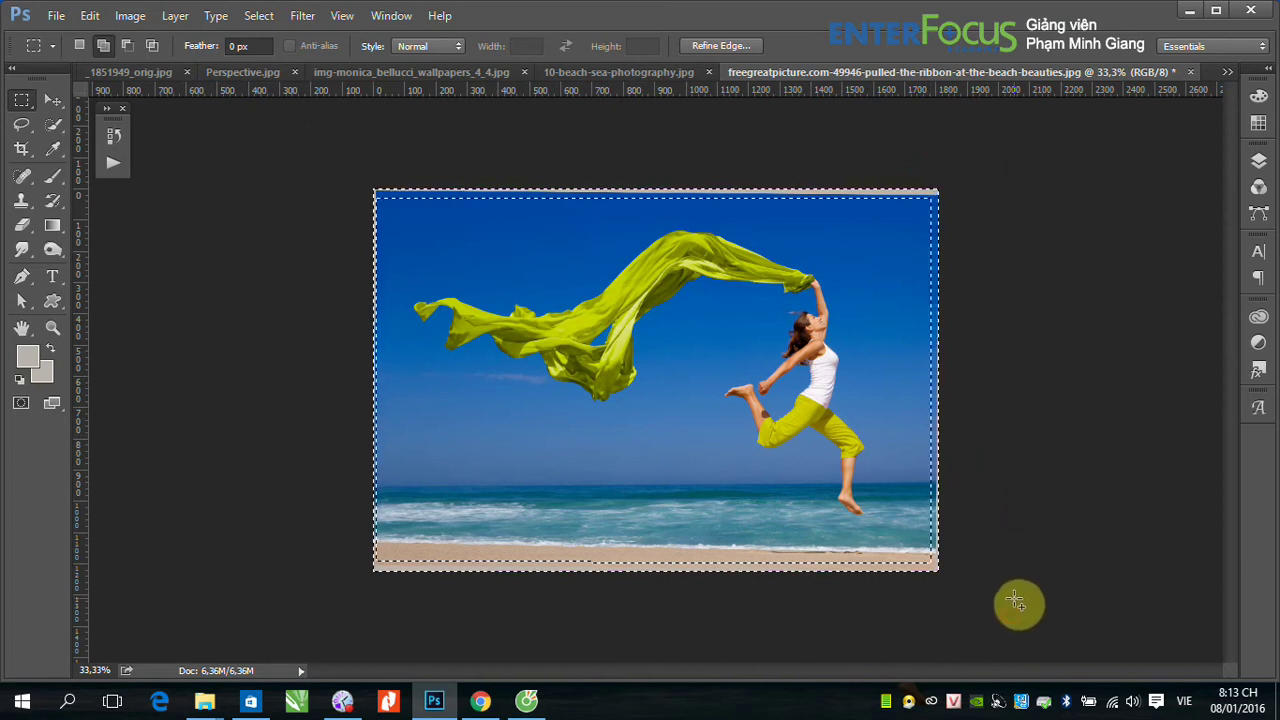
Fill the selected edge strips using Edit > Fill with Contents set to Content-Aware.
click(90, 16)
click(166, 264)
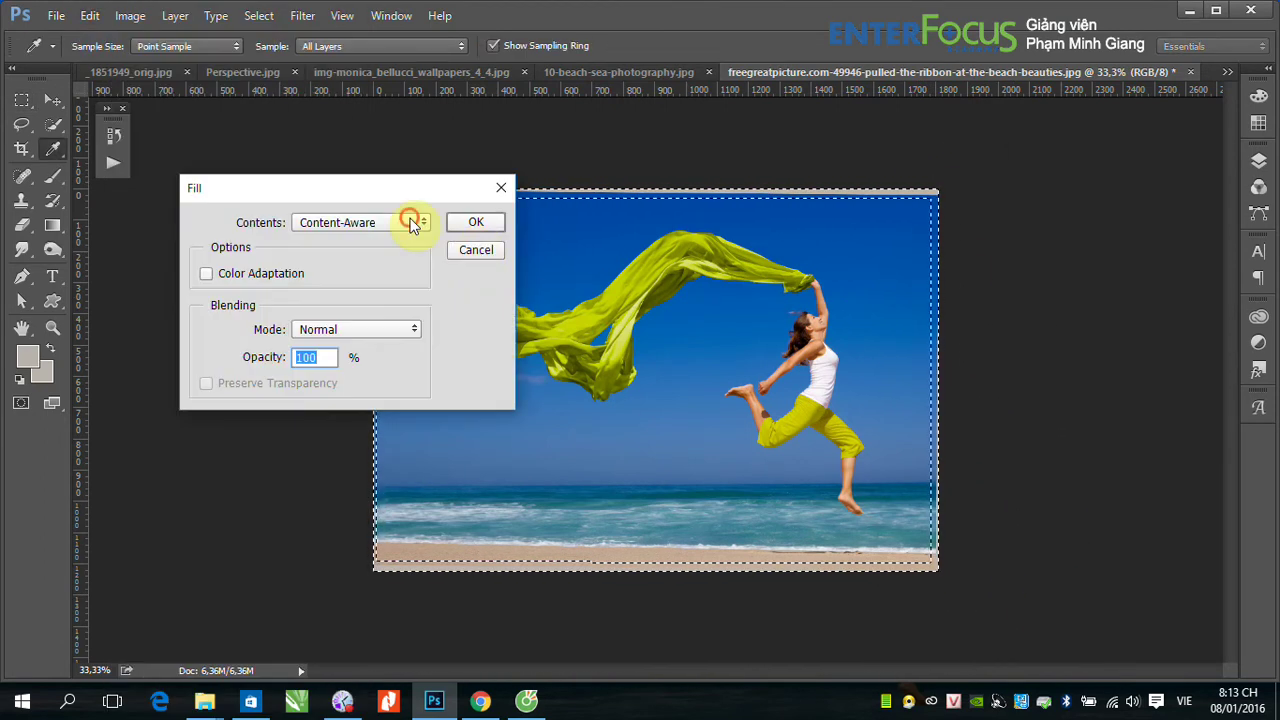
click(410, 221)
click(358, 294)
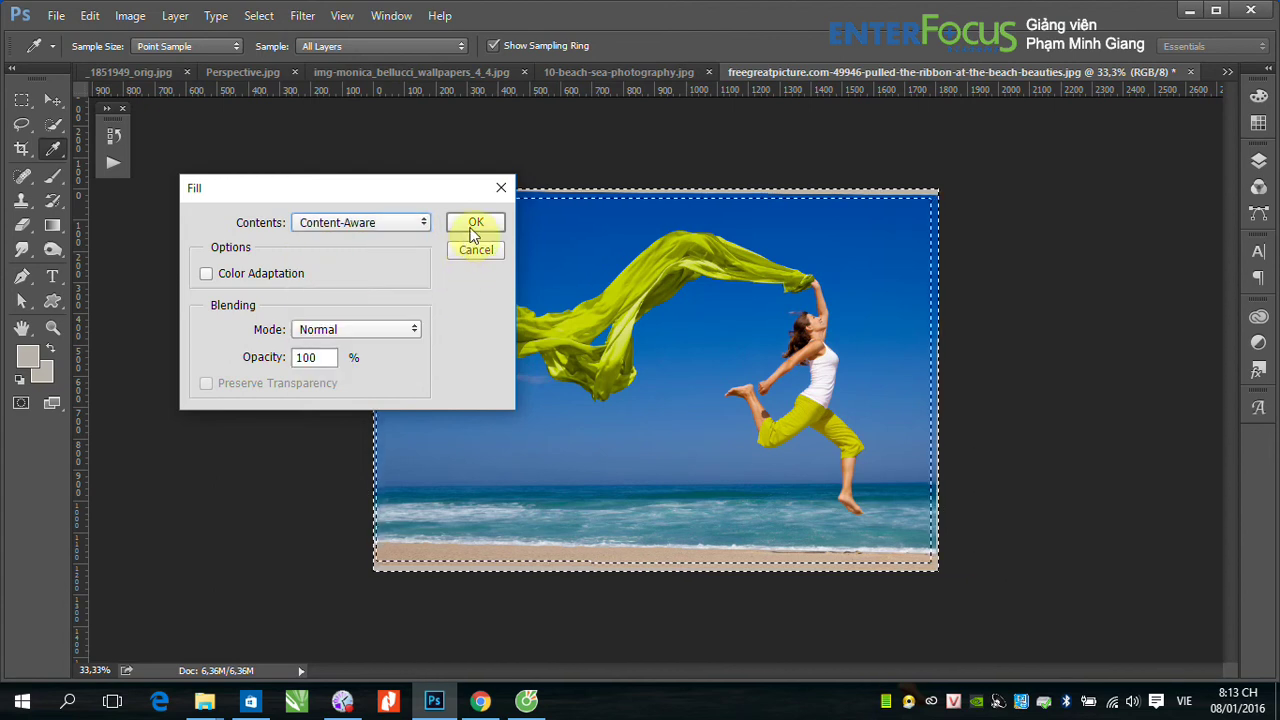
click(475, 223)
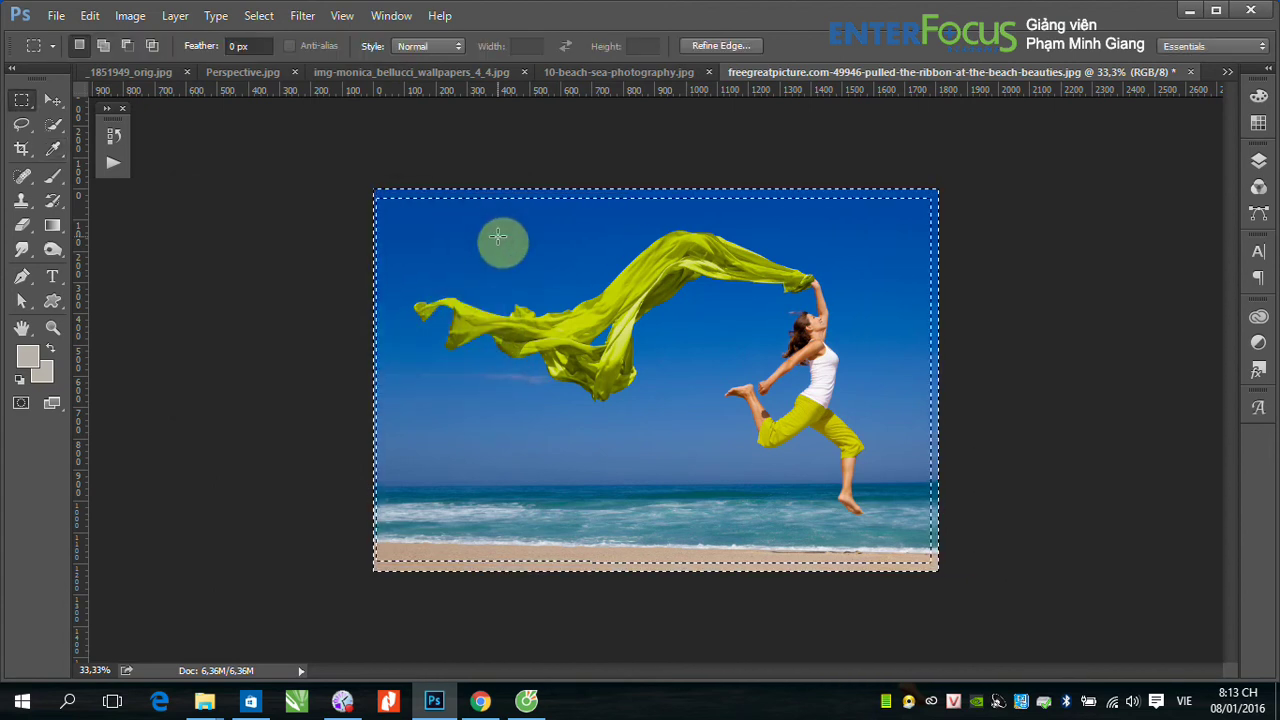
Deselect, select all, and revert the photo to its last saved version with F12.
key(ctrl+d)
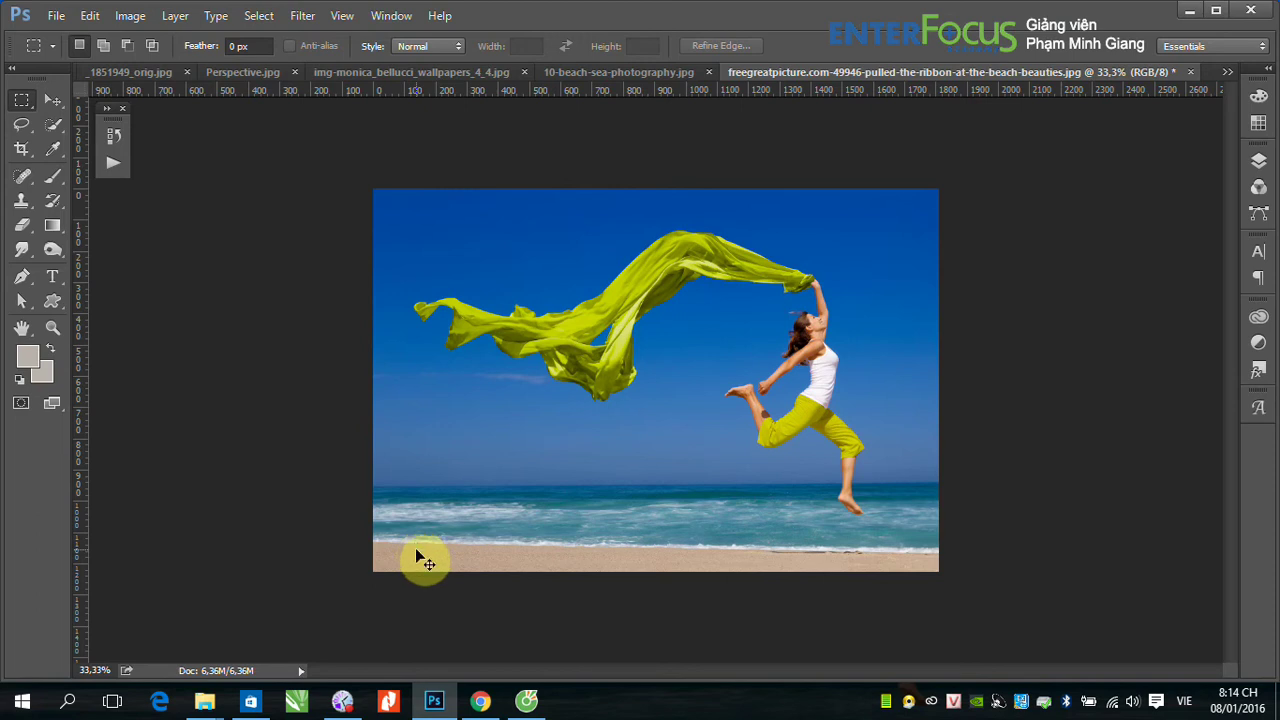
key(ctrl+a)
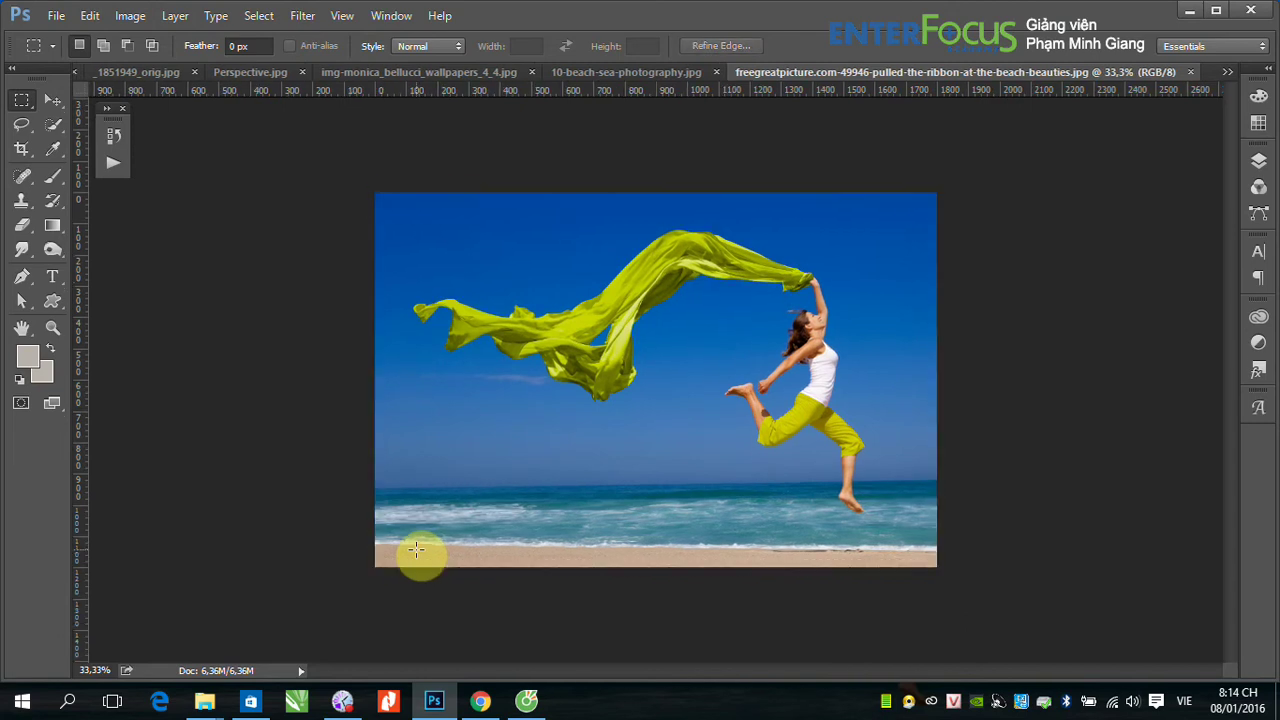
key(F12)
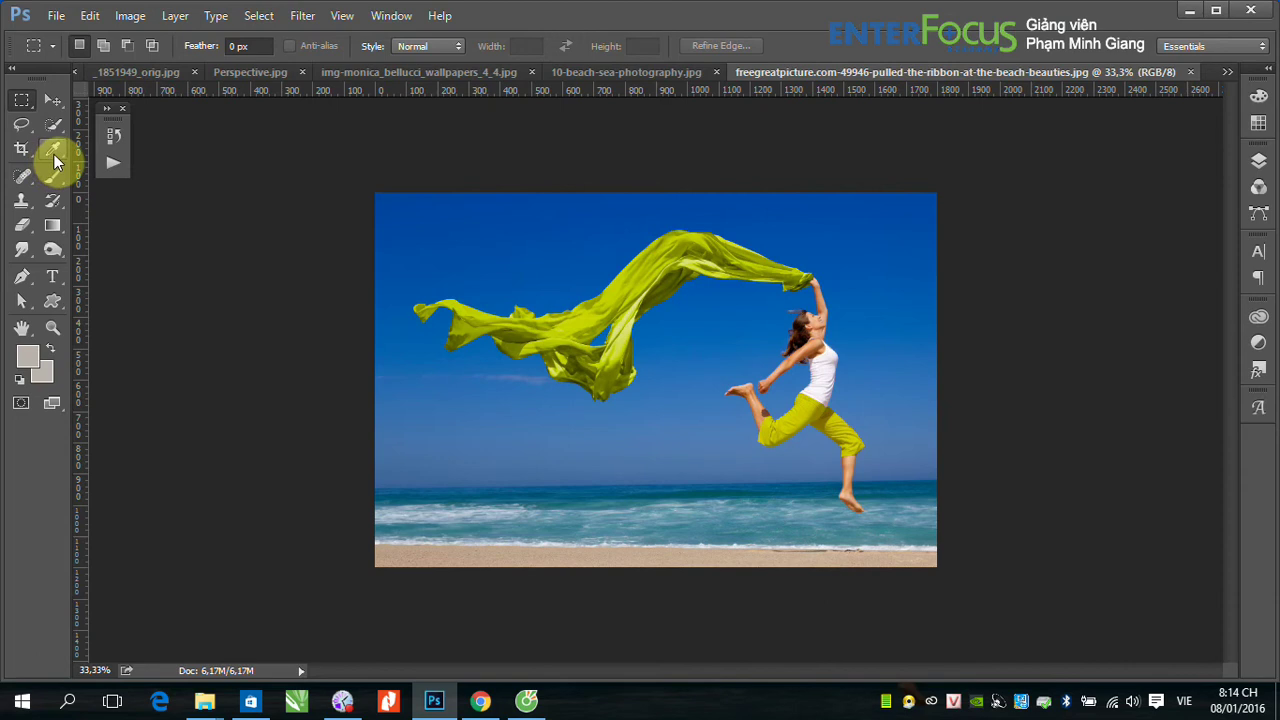
Switch to the Ruler Tool and draw a line along the horizon, reading a 1.2° tilt.
drag(55, 160, 123, 192)
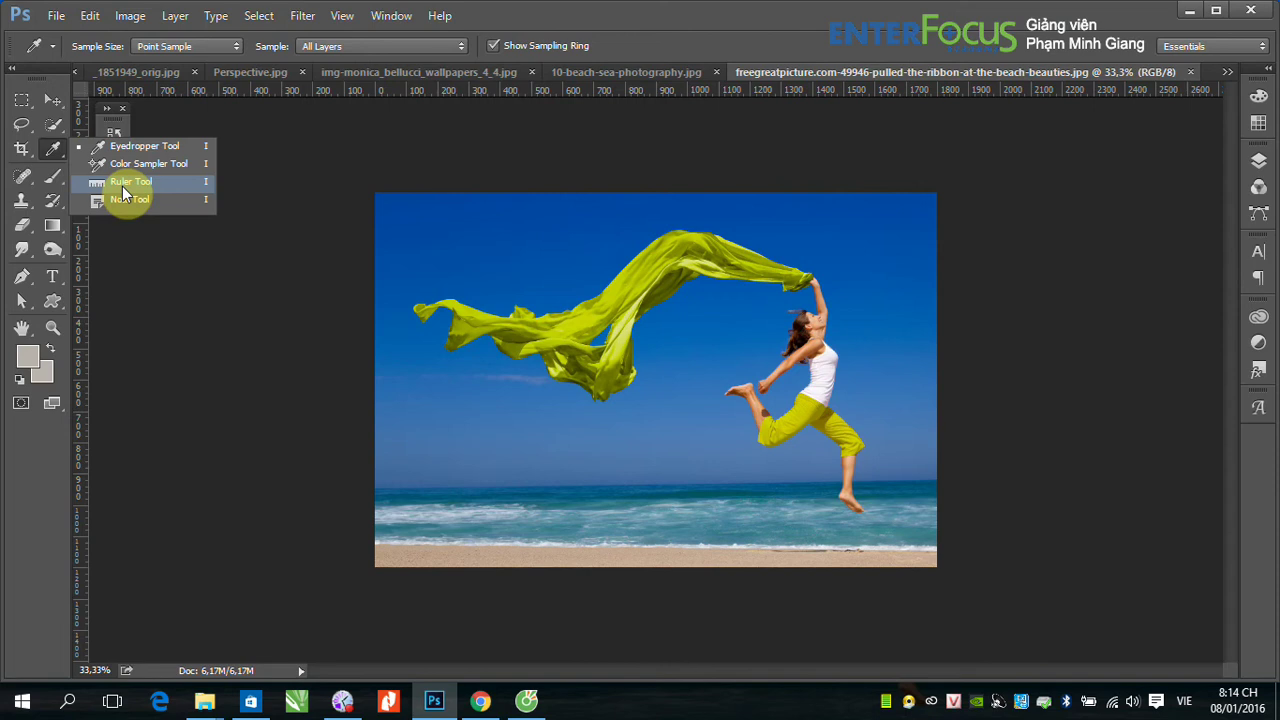
click(122, 186)
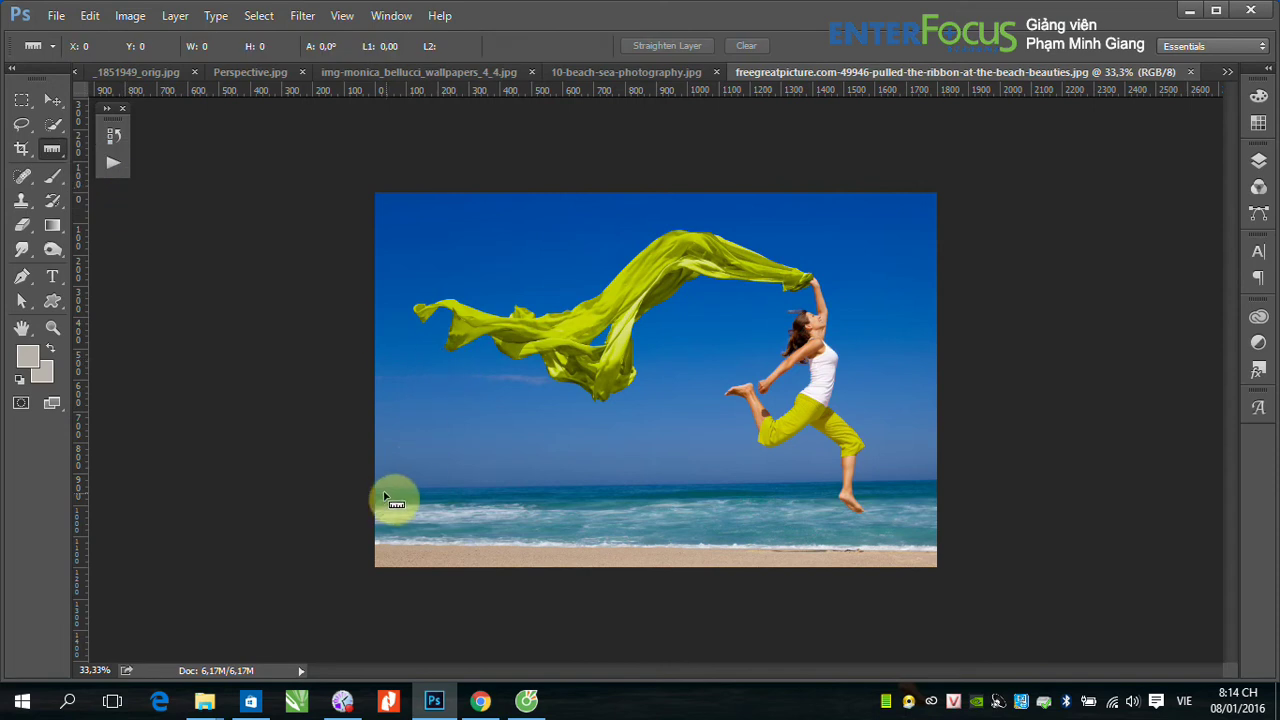
drag(376, 490, 935, 484)
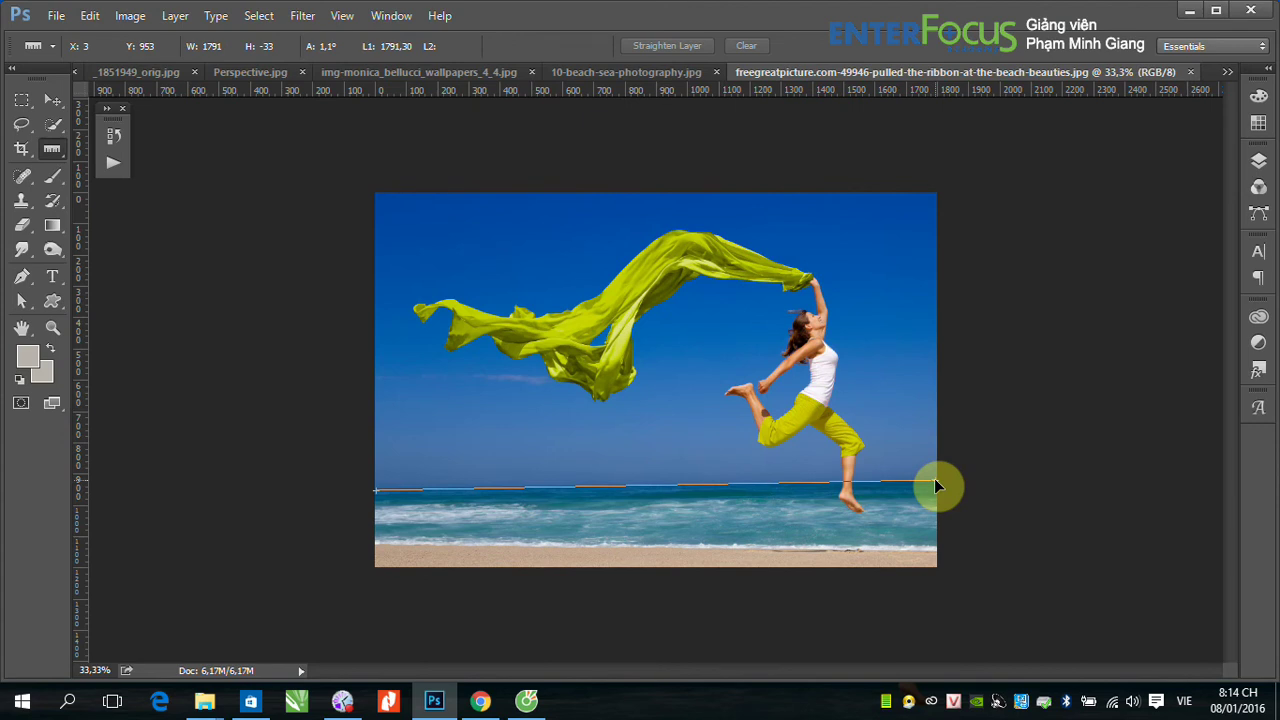
drag(935, 486, 679, 489)
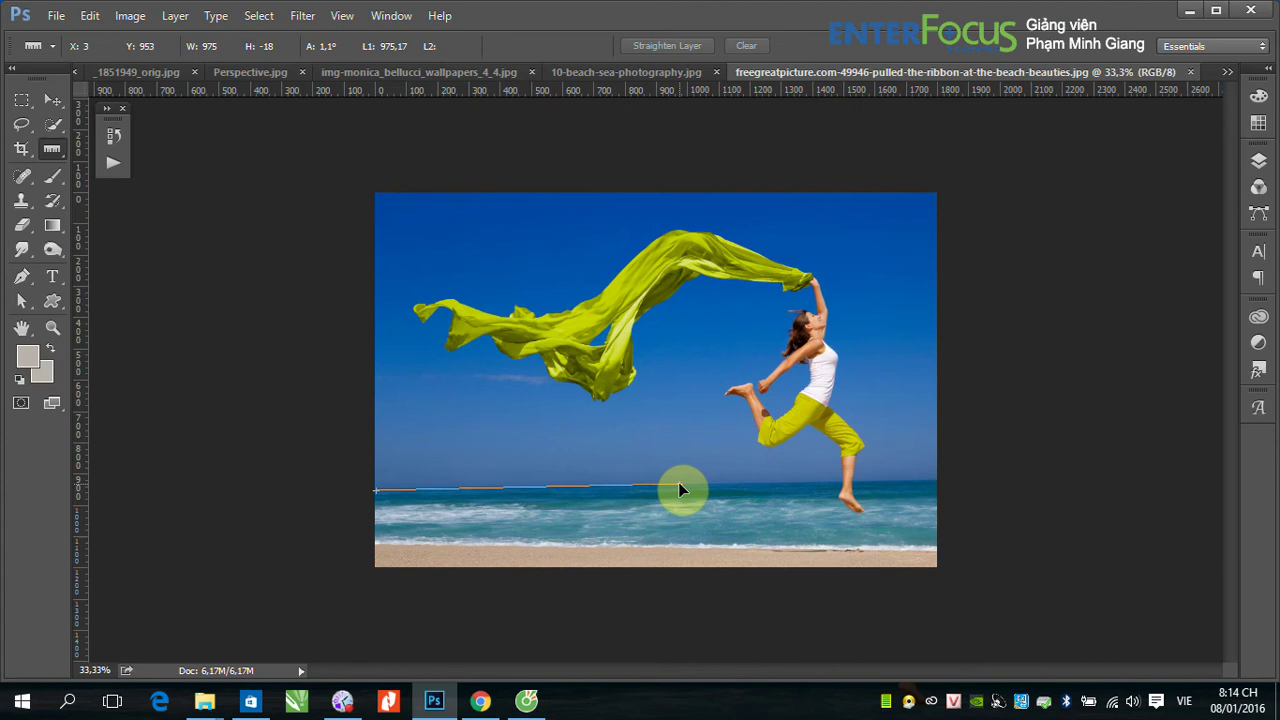
drag(678, 483, 680, 484)
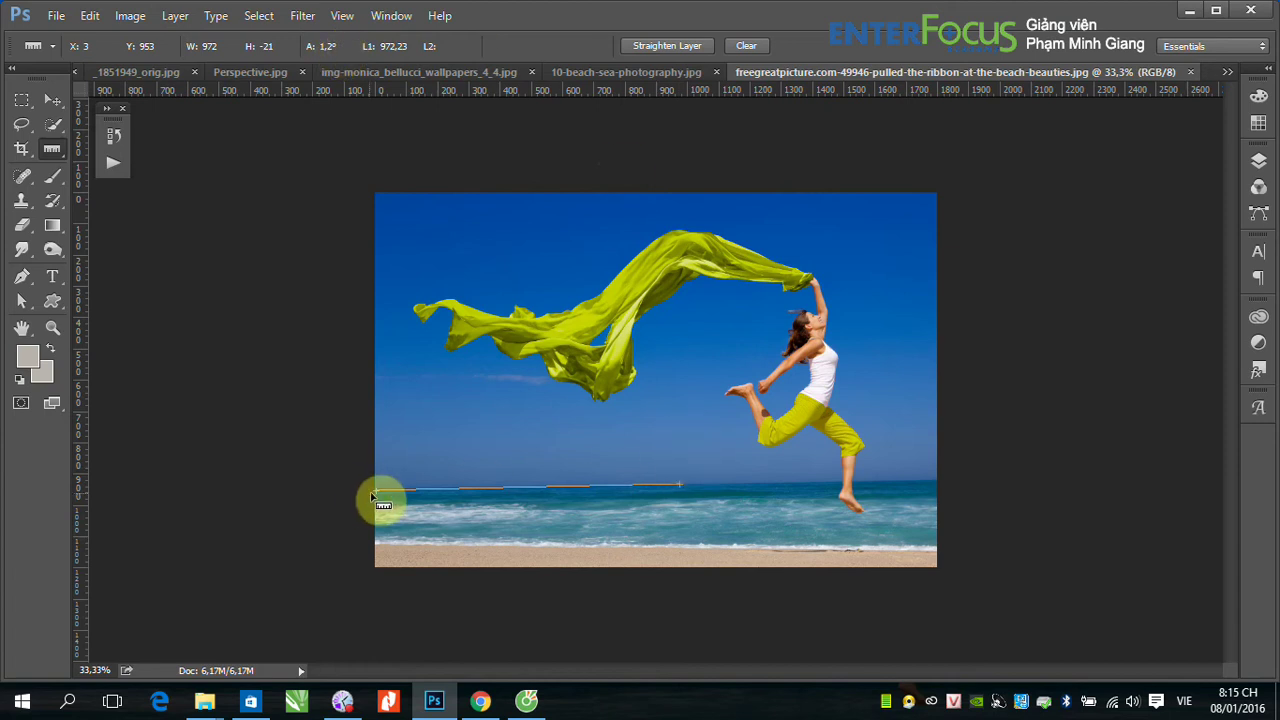
Redraw the ruler line from the photo's left edge to its right edge, reading 1.1°.
mouse_move(377, 492)
mouse_down()
mouse_move(726, 508)
mouse_move(897, 503)
mouse_move(938, 479)
mouse_up()
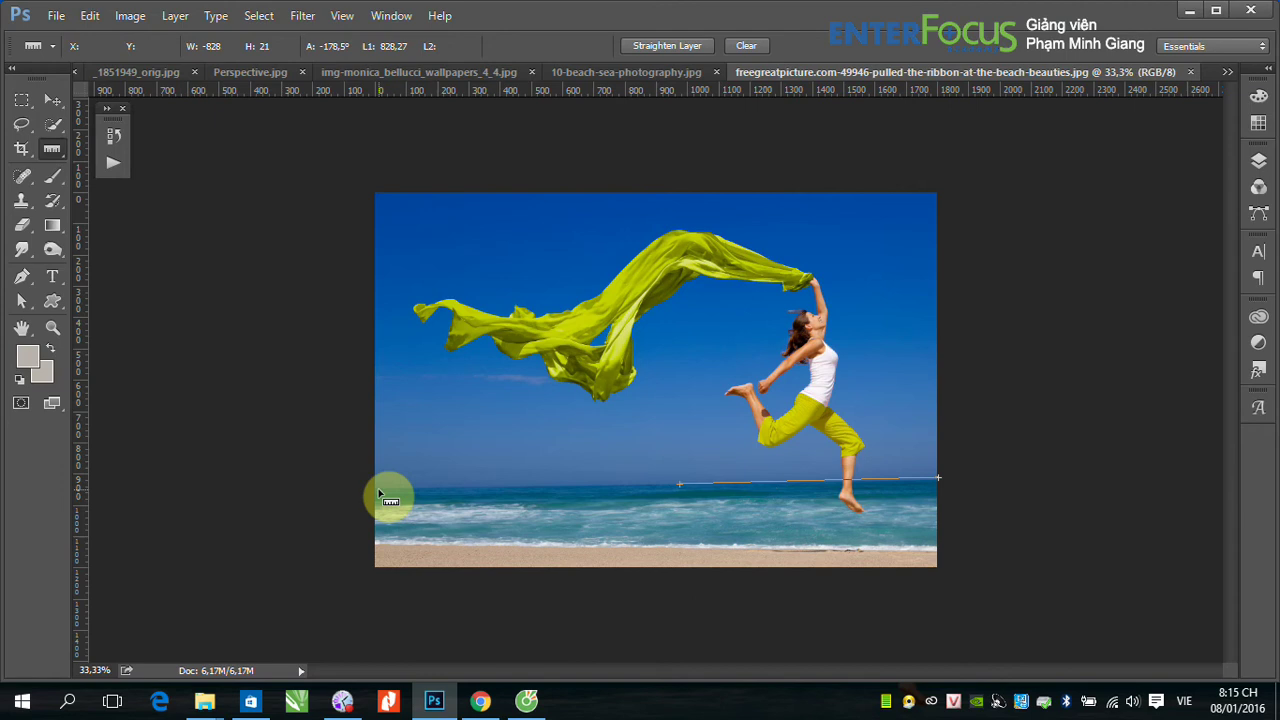
click(375, 489)
drag(501, 495, 936, 483)
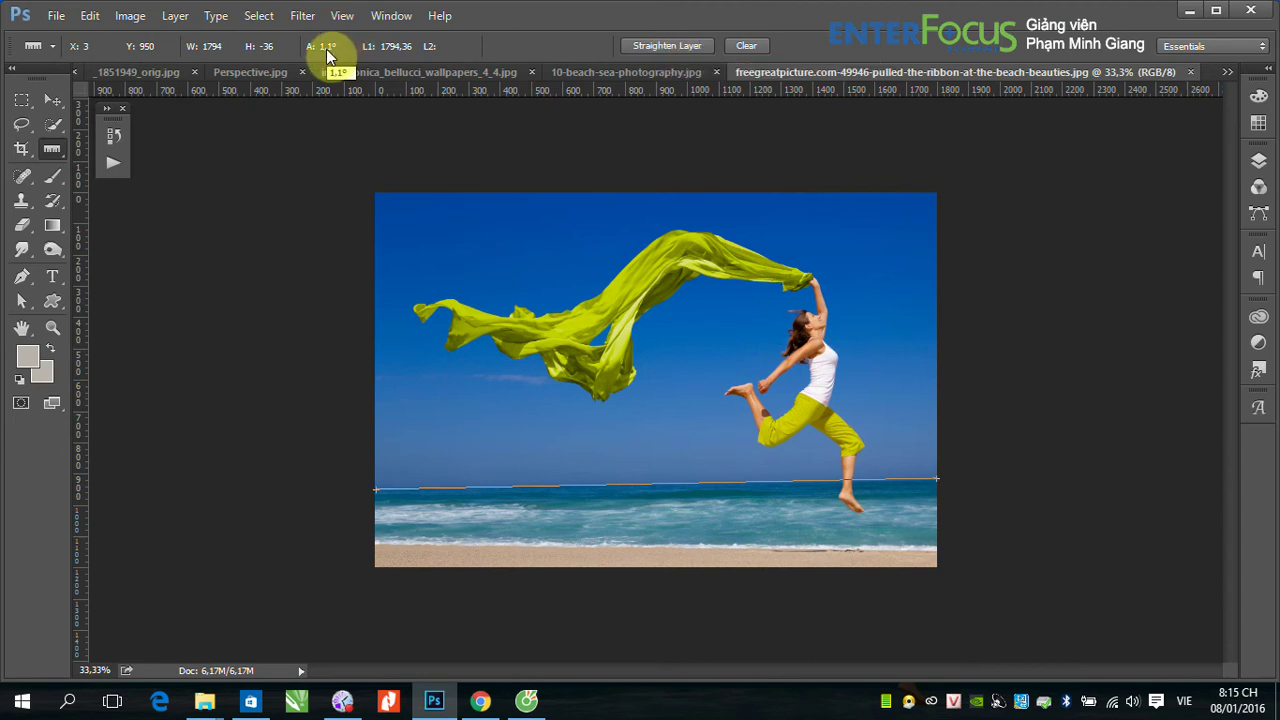
Level the photo with Straighten Layer, then switch to the Rectangular Marquee tool.
click(673, 46)
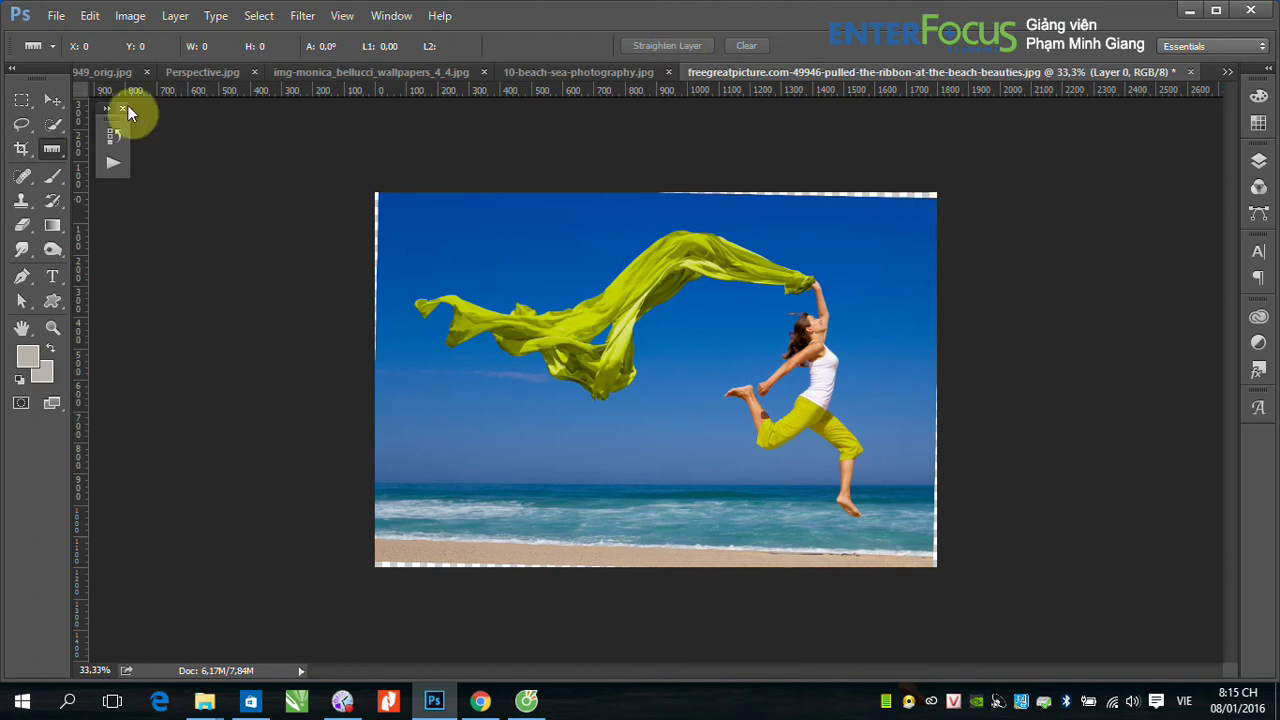
click(20, 104)
Select the empty wedges along the left, top and bottom edges plus the bottom-left corner gap.
drag(373, 180, 389, 392)
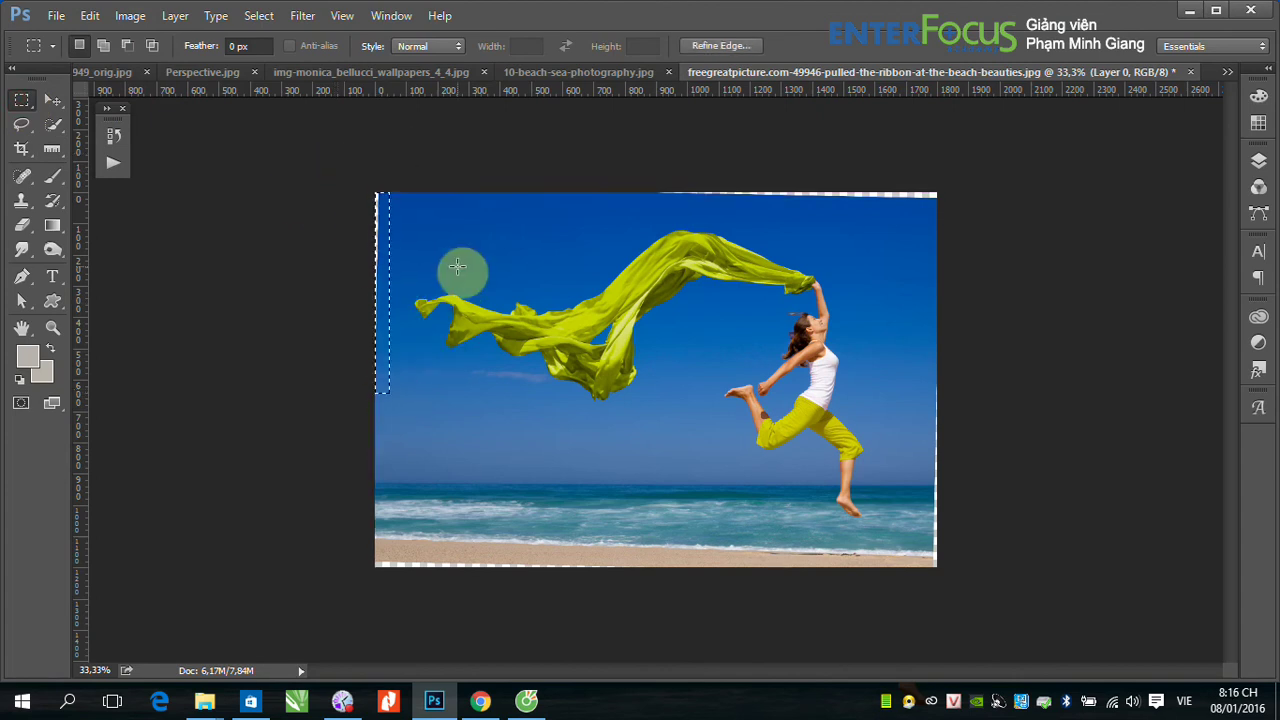
drag(633, 180, 958, 212)
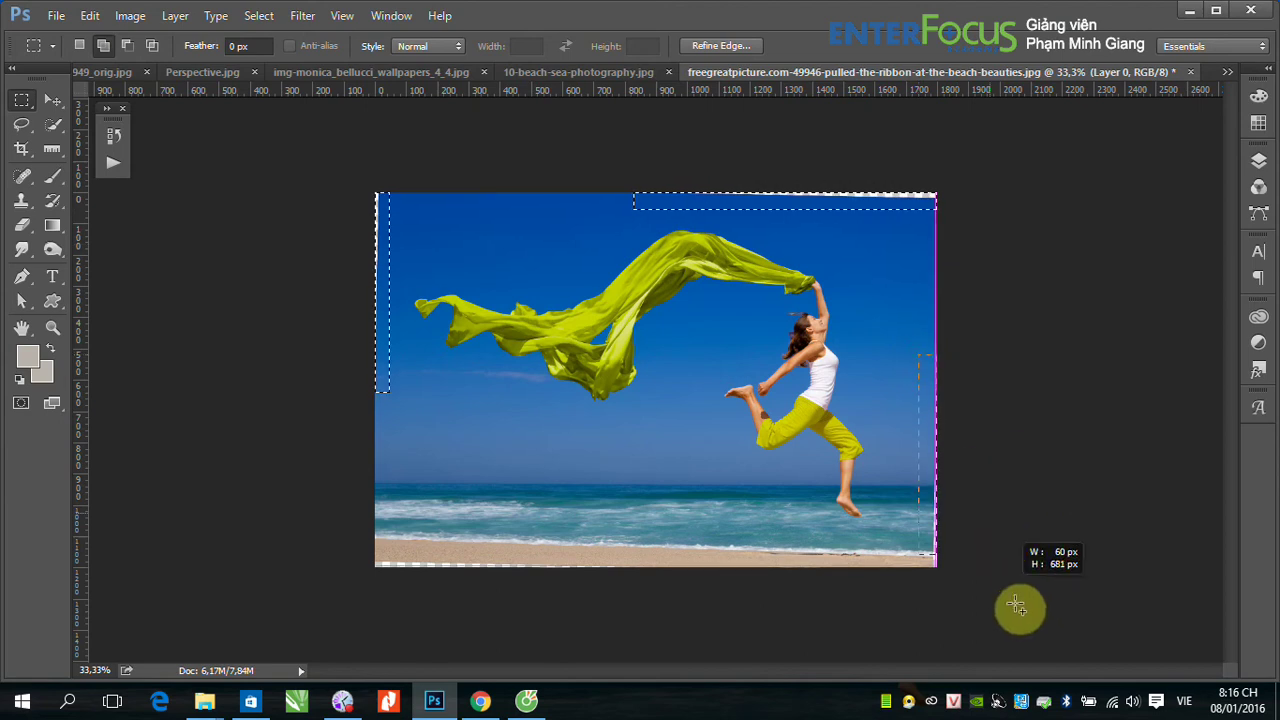
drag(351, 557, 677, 645)
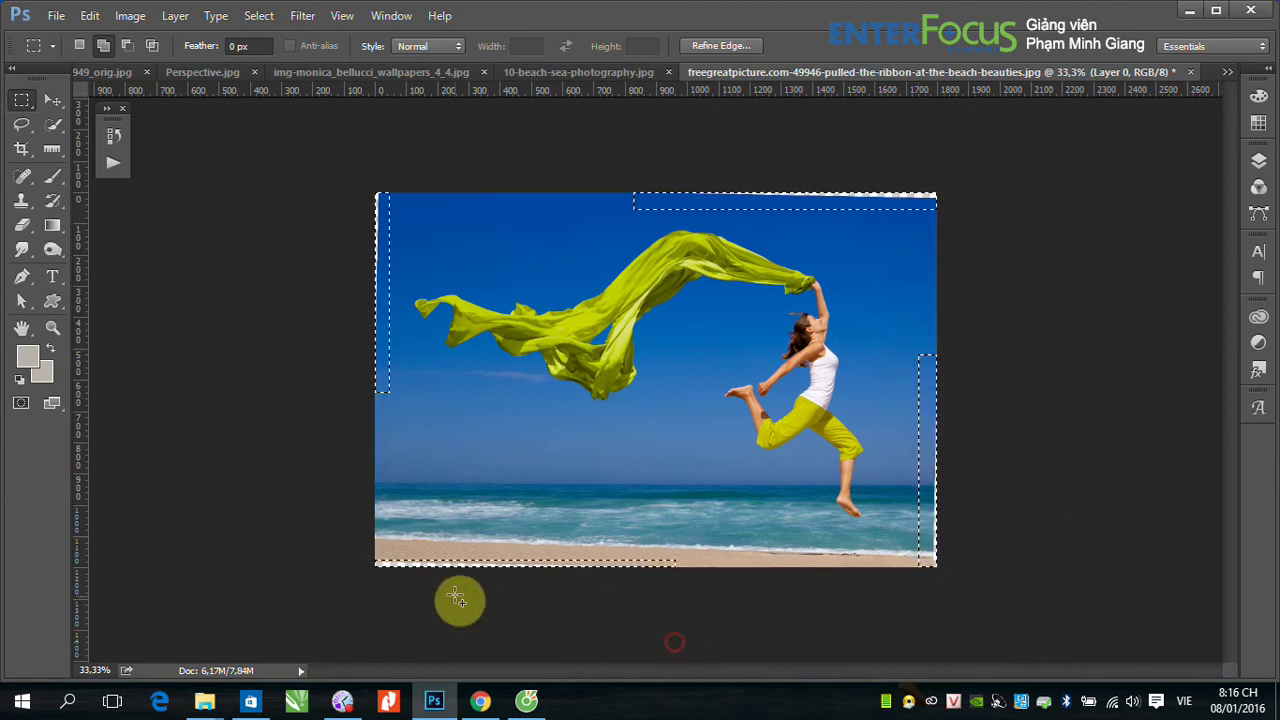
drag(375, 562, 402, 590)
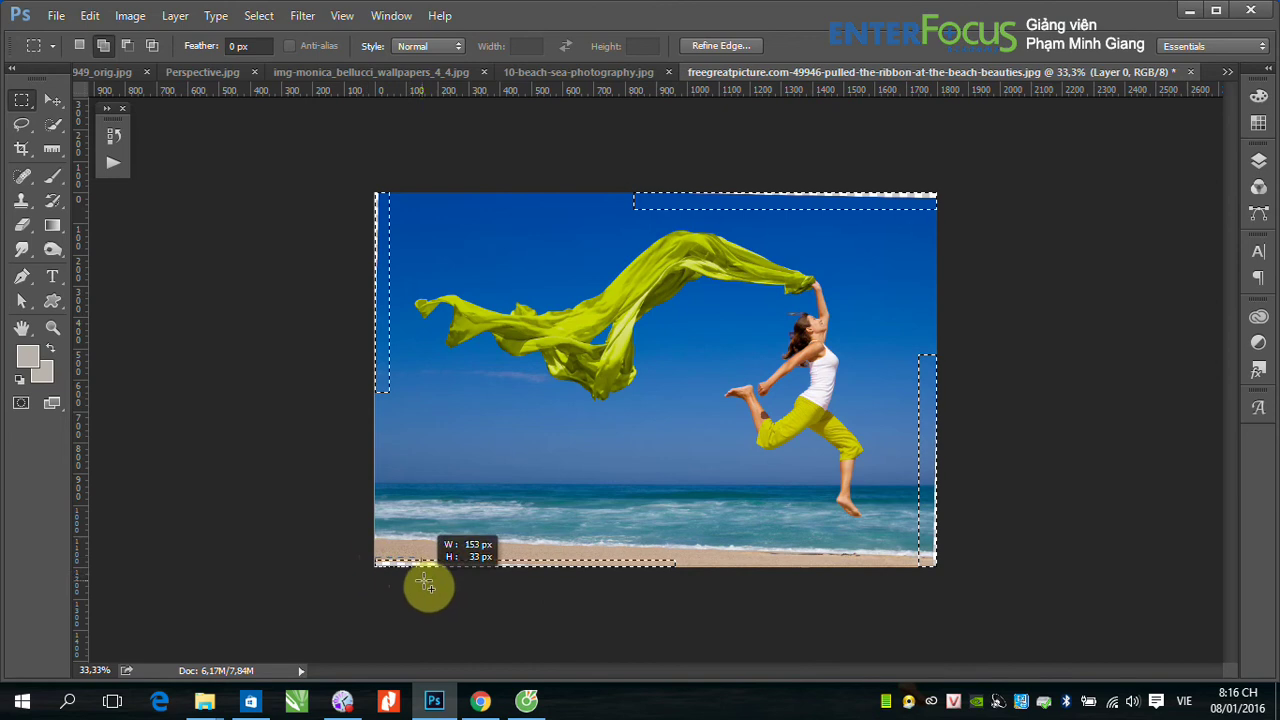
Content-aware fill the selected gaps via Edit > Fill, then deselect.
click(89, 15)
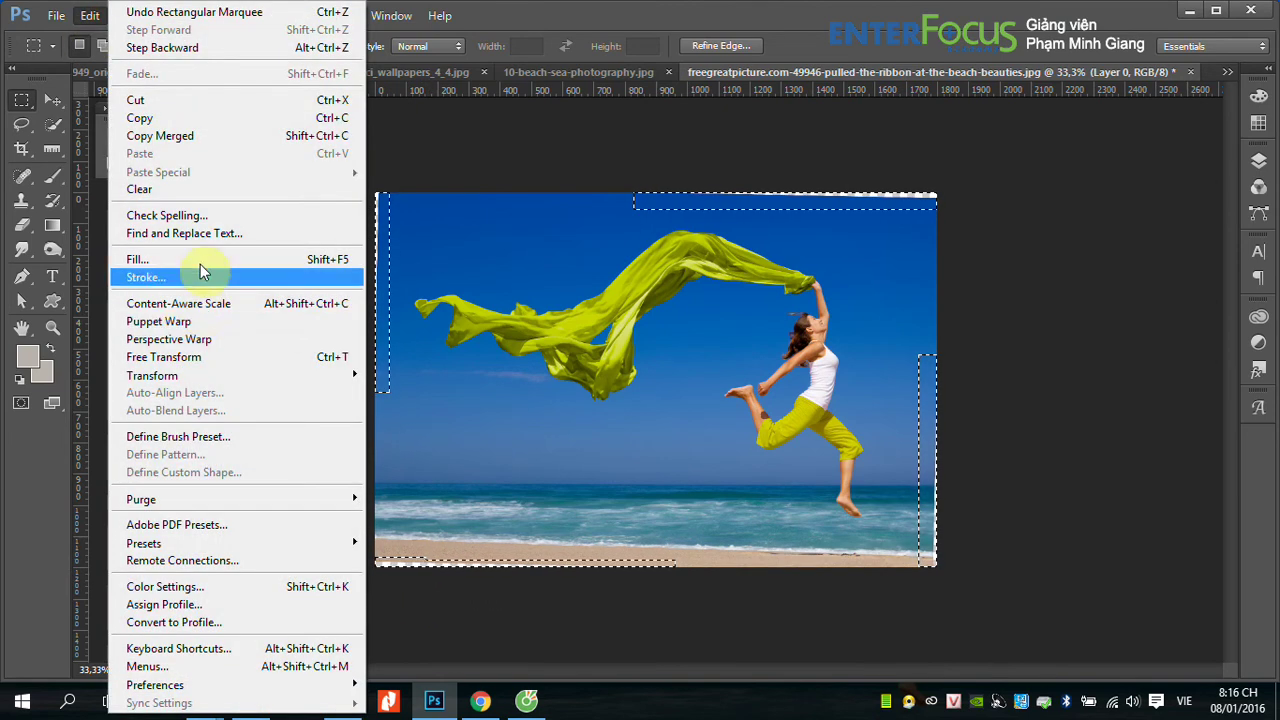
click(201, 259)
click(474, 220)
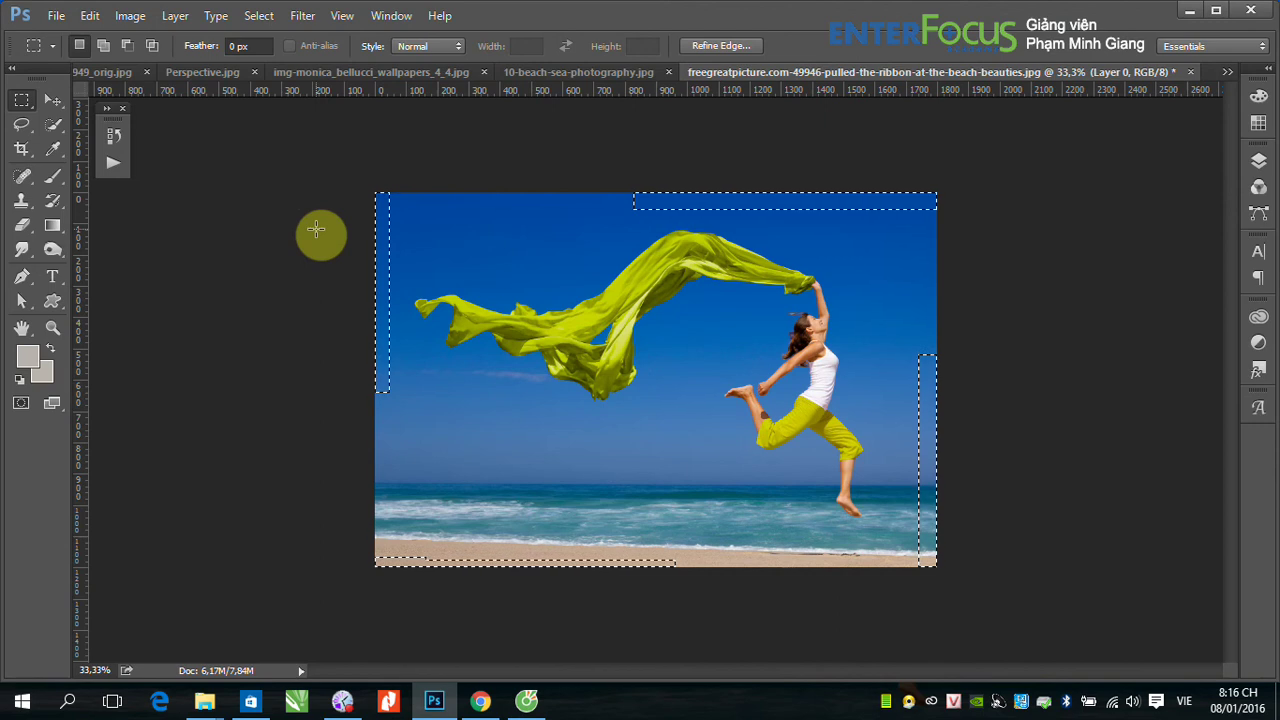
key(ctrl+d)
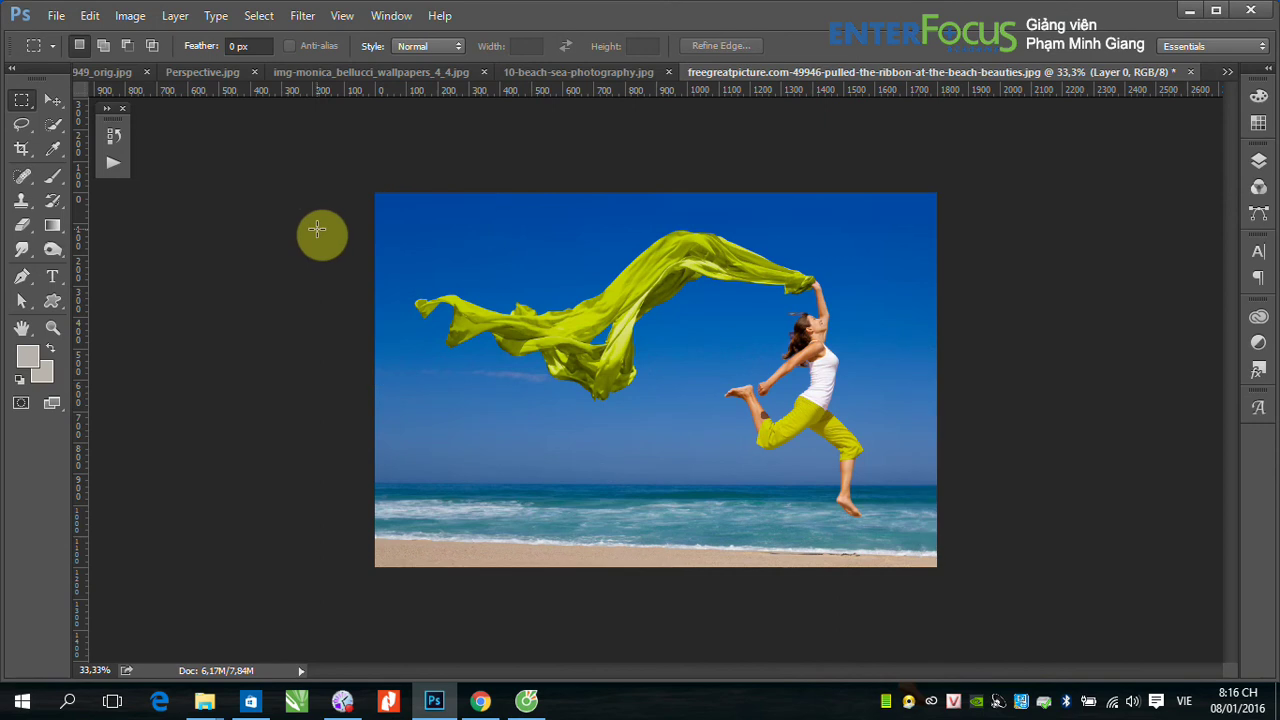